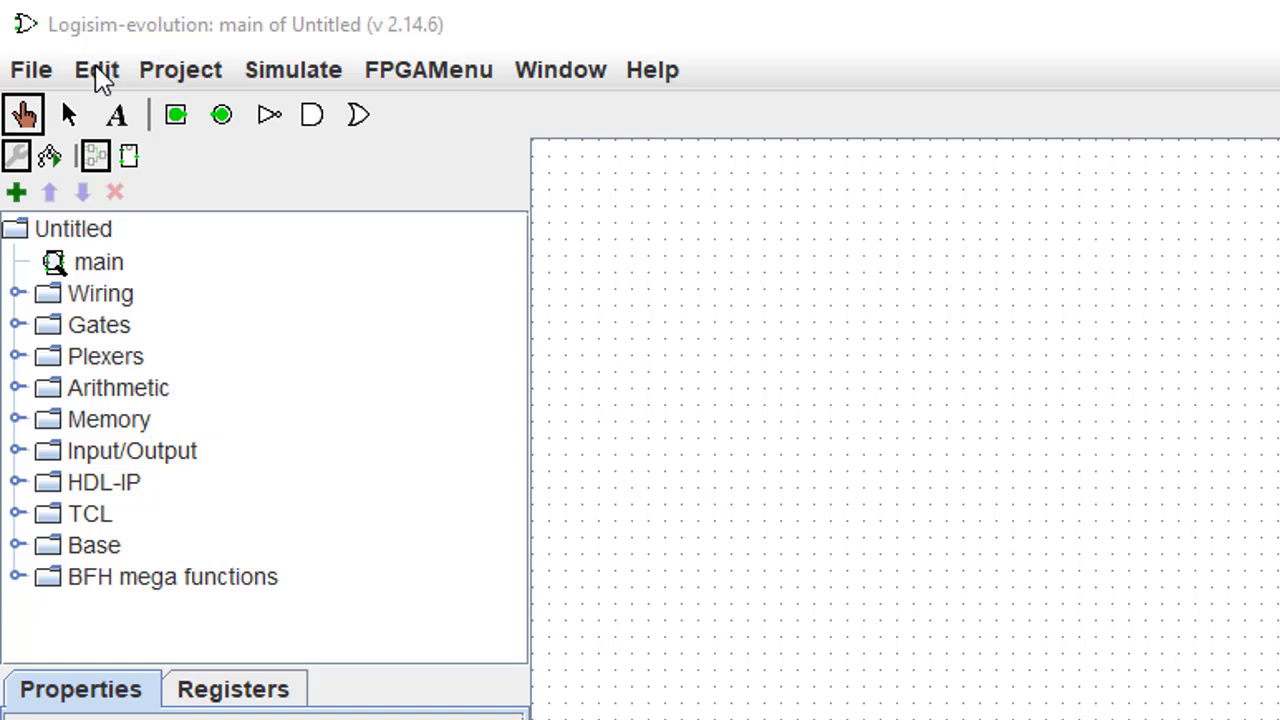
- Browse the Edit menu and the Memory component list without choosing anything
{"action": "left_click", "coordinate": [98, 72]}
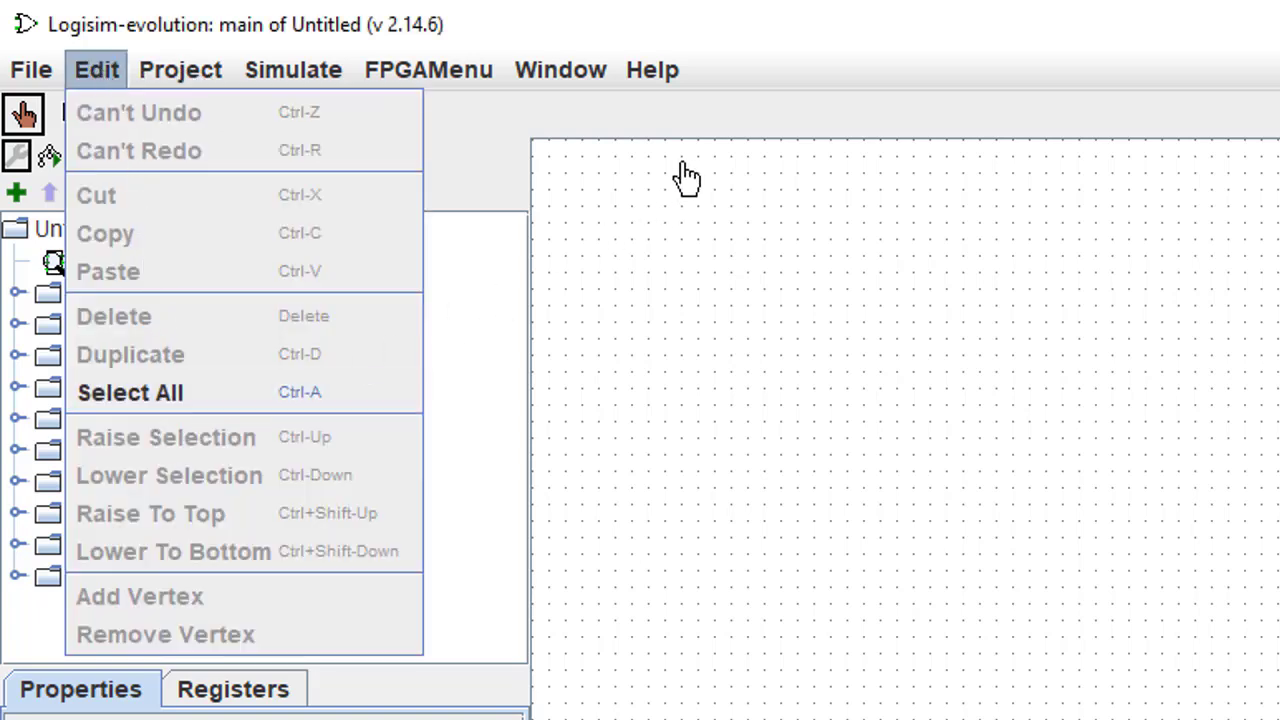
{"action": "left_click", "coordinate": [785, 72]}
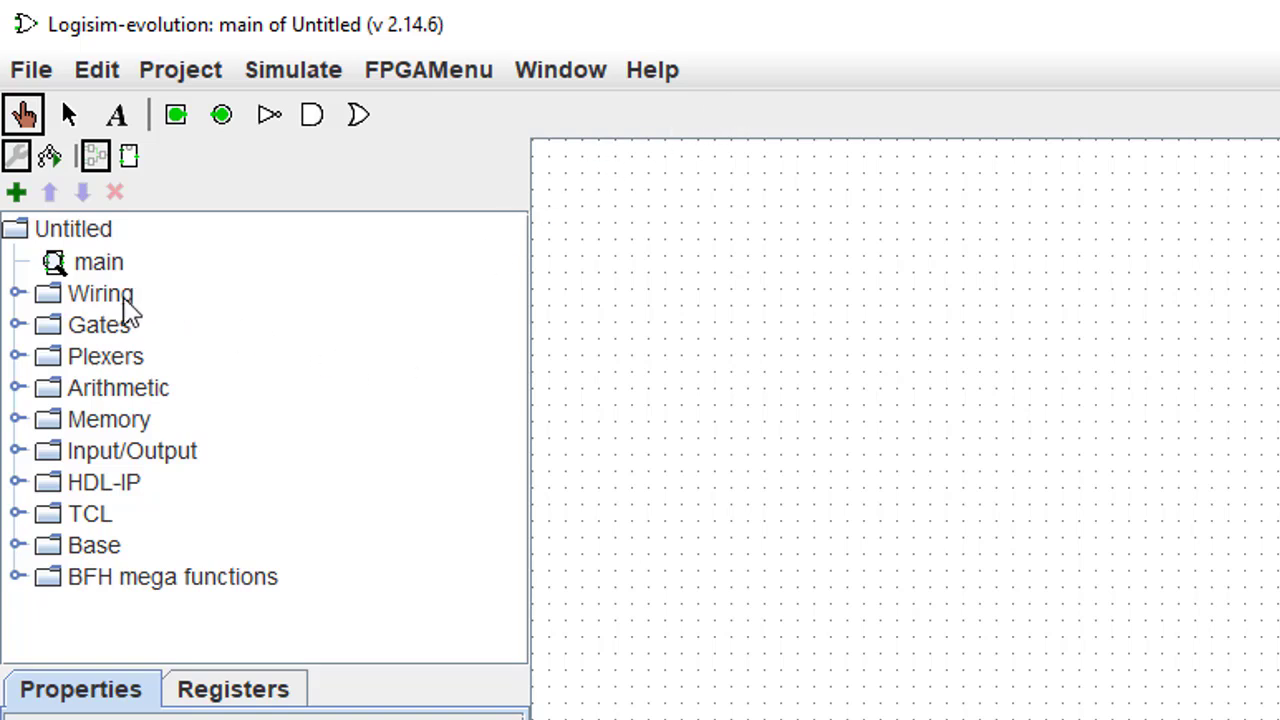
{"action": "left_click", "coordinate": [18, 420]}
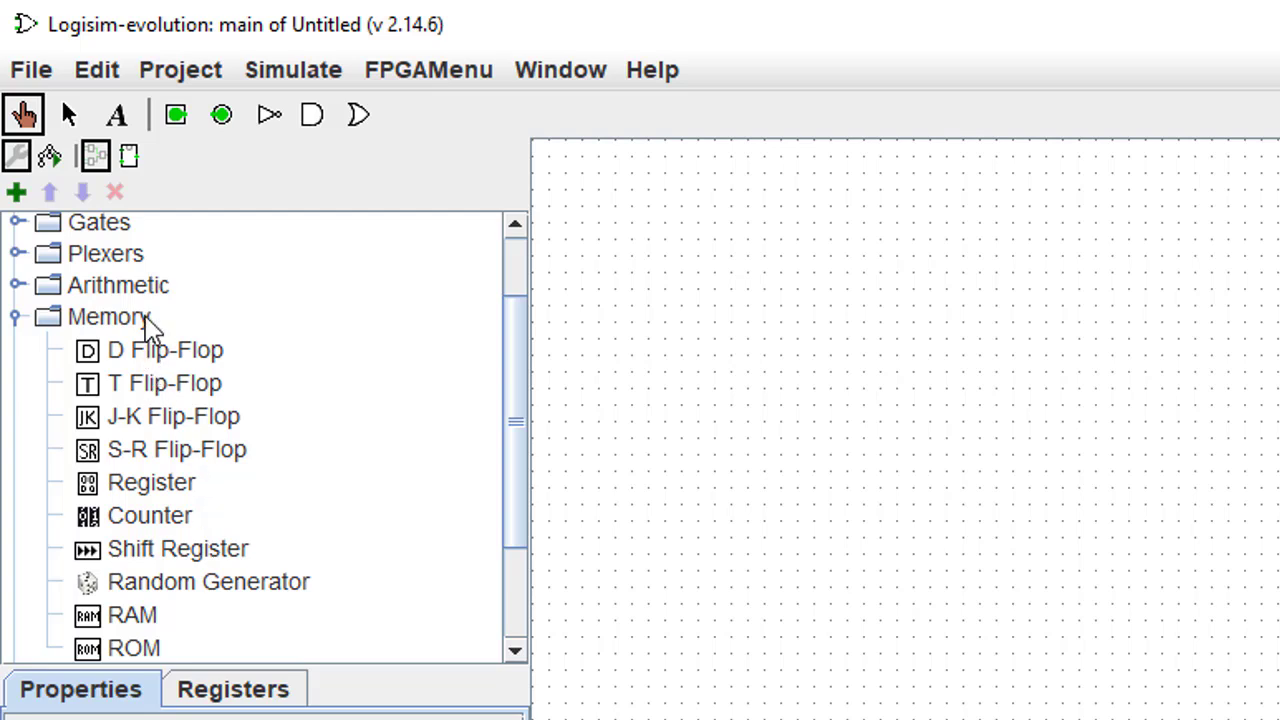
{"action": "left_click", "coordinate": [18, 318]}
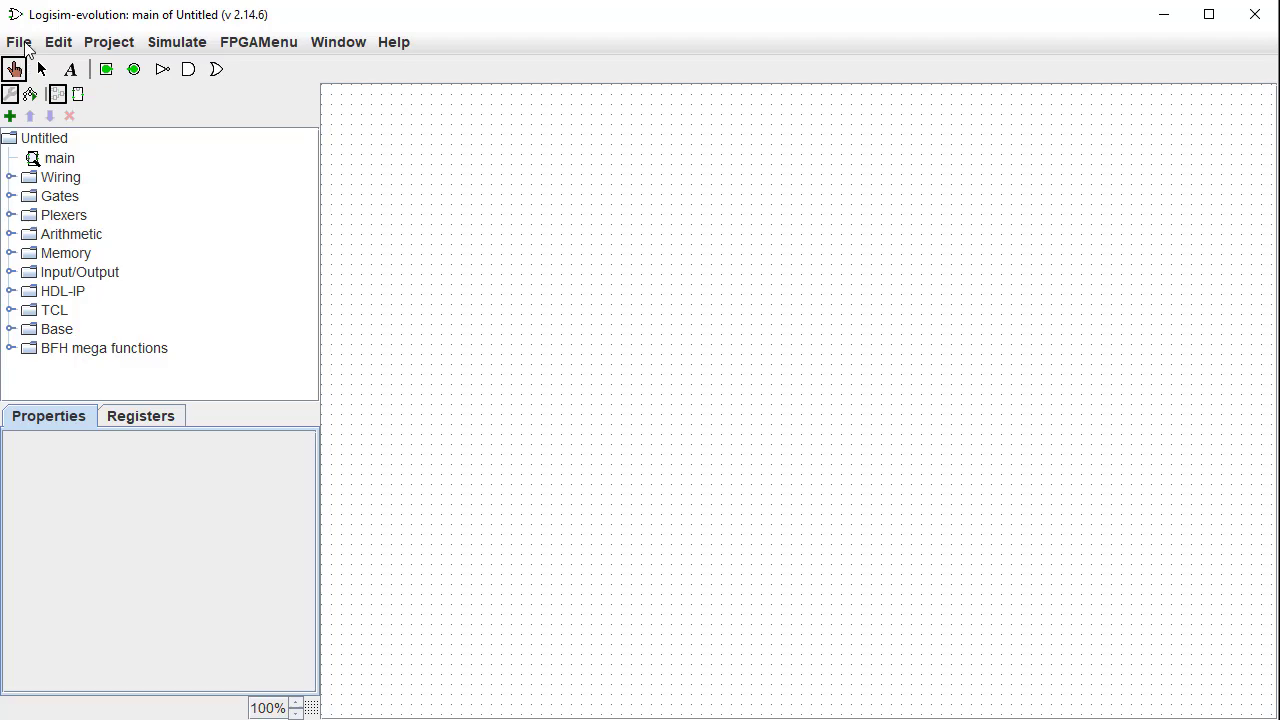
- Open Lab01_Mux21.circ from the Desktop and nudge its window slightly up and left
{"action": "left_click", "coordinate": [20, 43]}
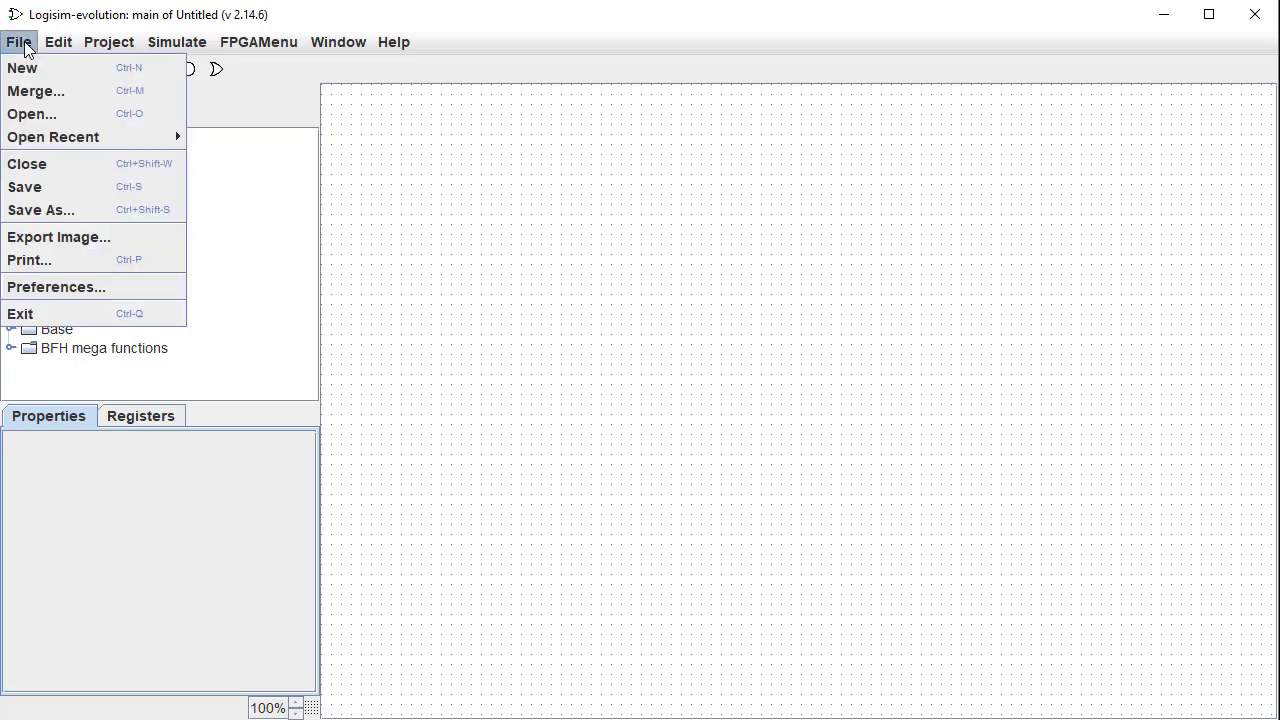
{"action": "left_click", "coordinate": [30, 116]}
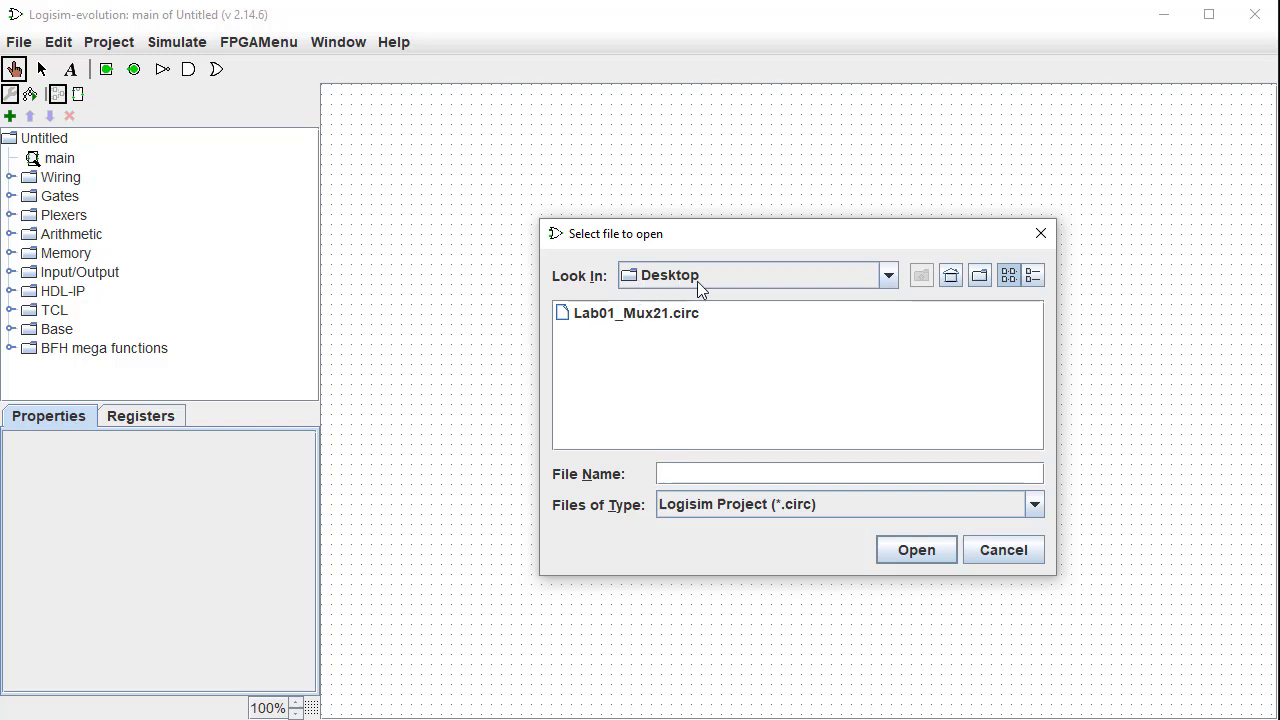
{"action": "left_click", "coordinate": [686, 316]}
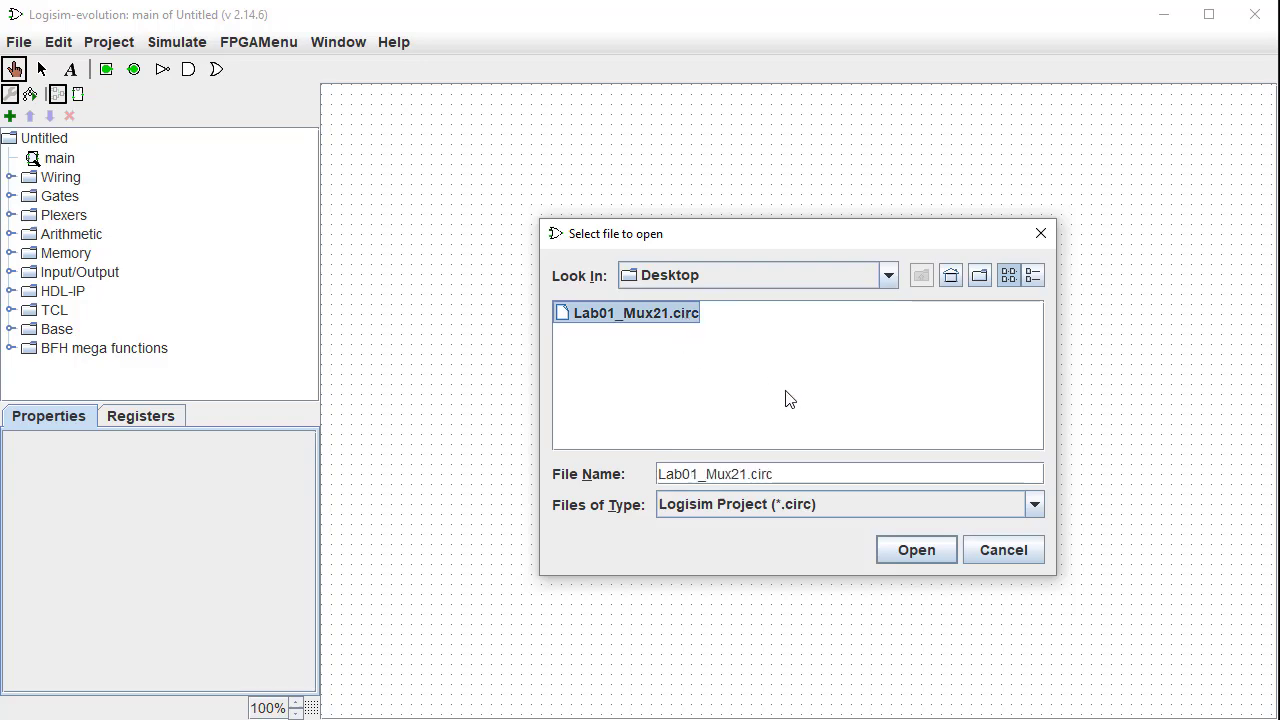
{"action": "left_click", "coordinate": [924, 549]}
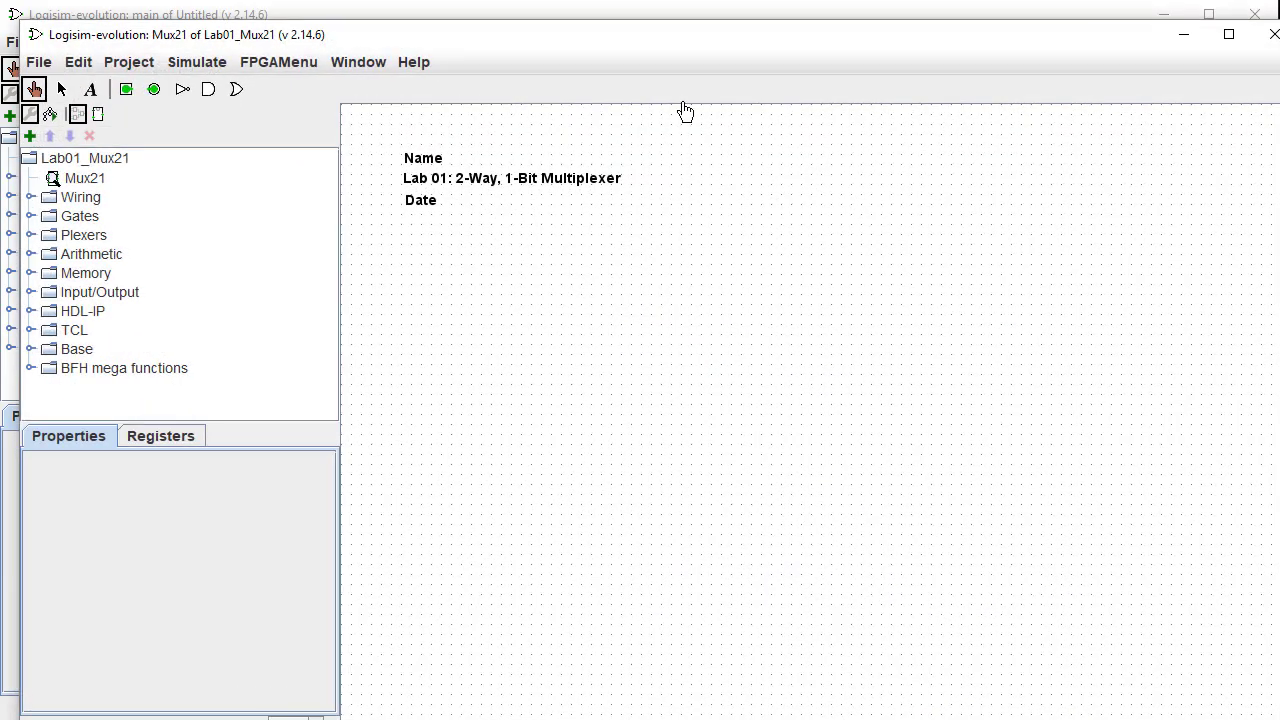
{"action": "left_click_drag", "start_coordinate": [677, 40], "coordinate": [657, 22]}
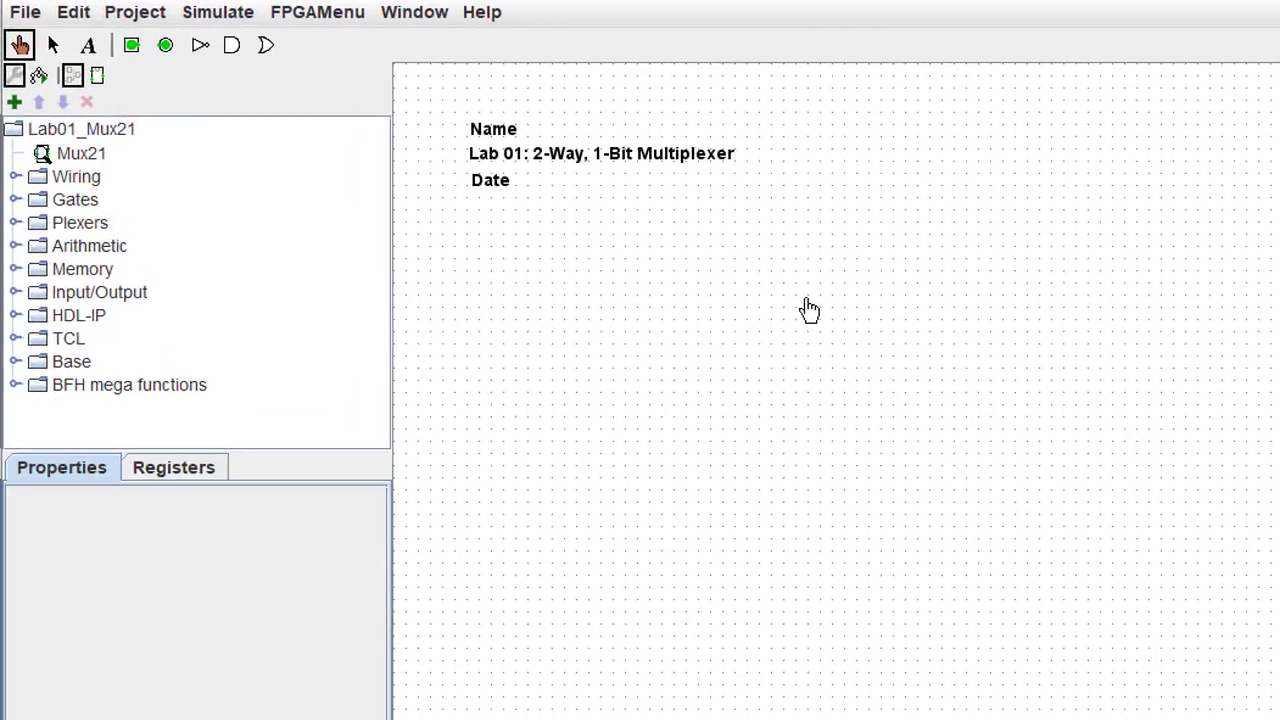
- Place two Narrow-size AND gates on the canvas, one stacked below the other
{"action": "left_click", "coordinate": [244, 42]}
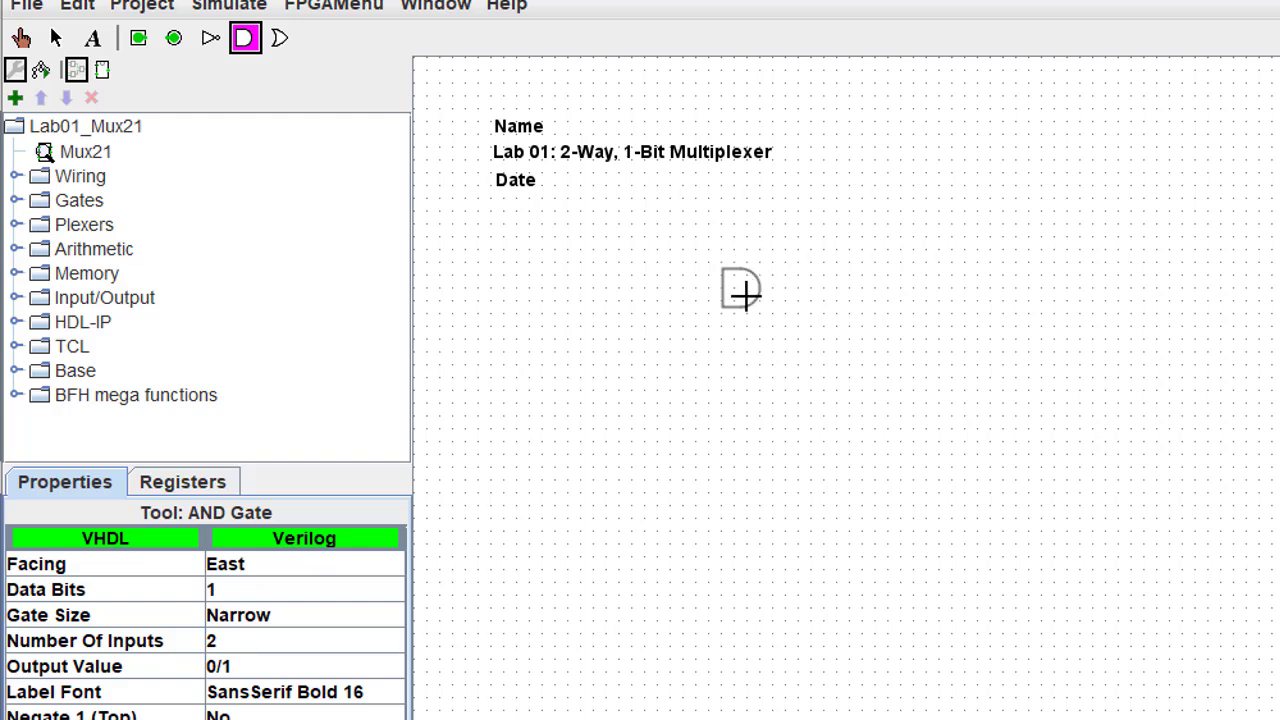
{"action": "left_click", "coordinate": [379, 617]}
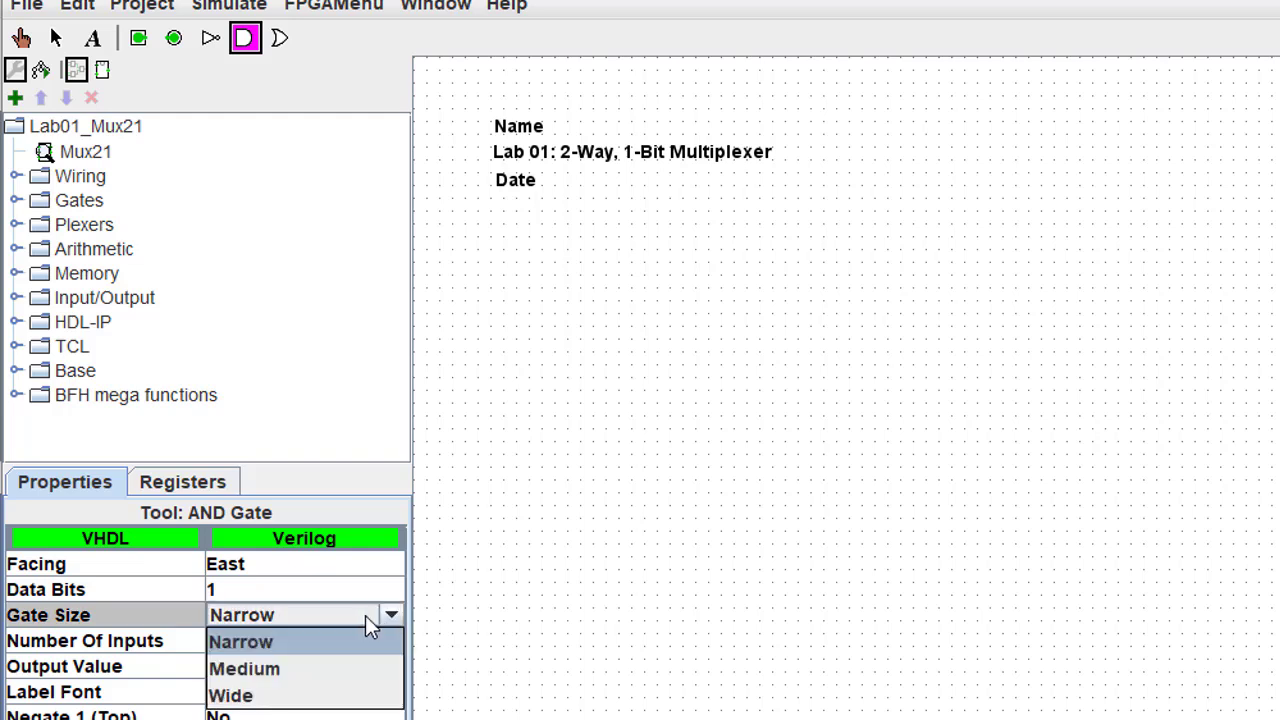
{"action": "left_click", "coordinate": [298, 648]}
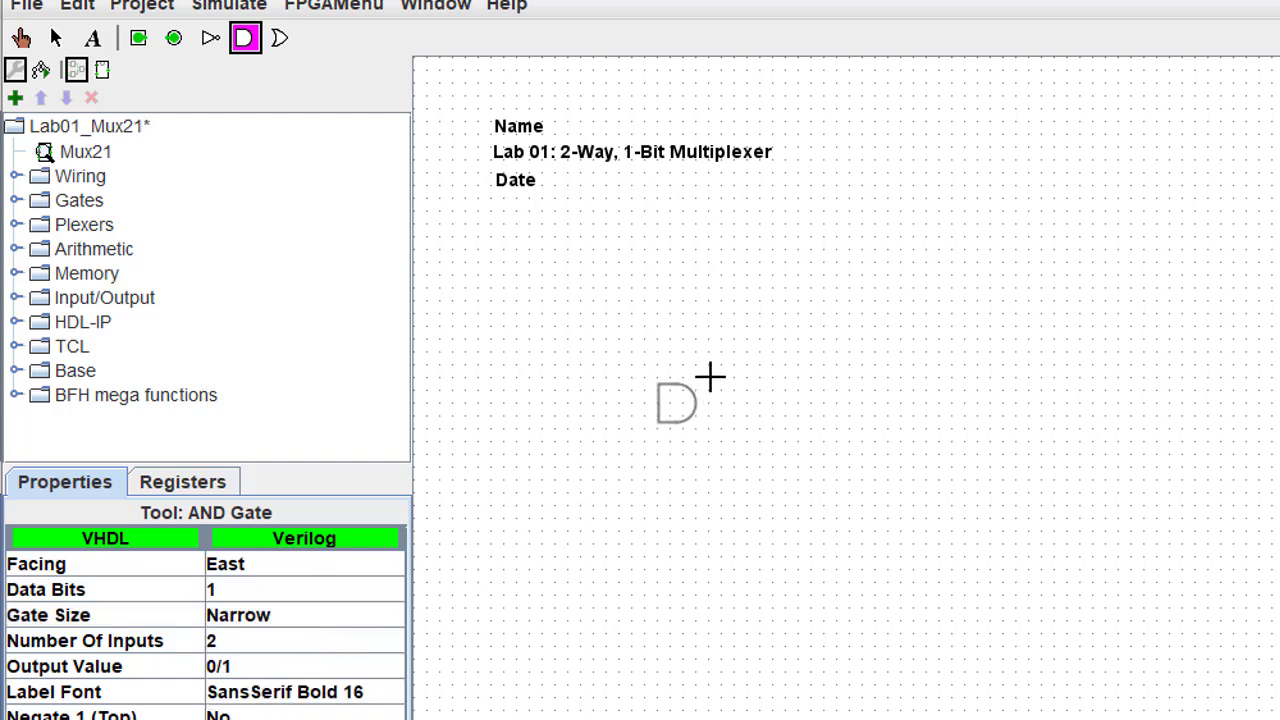
{"action": "left_click", "coordinate": [814, 303]}
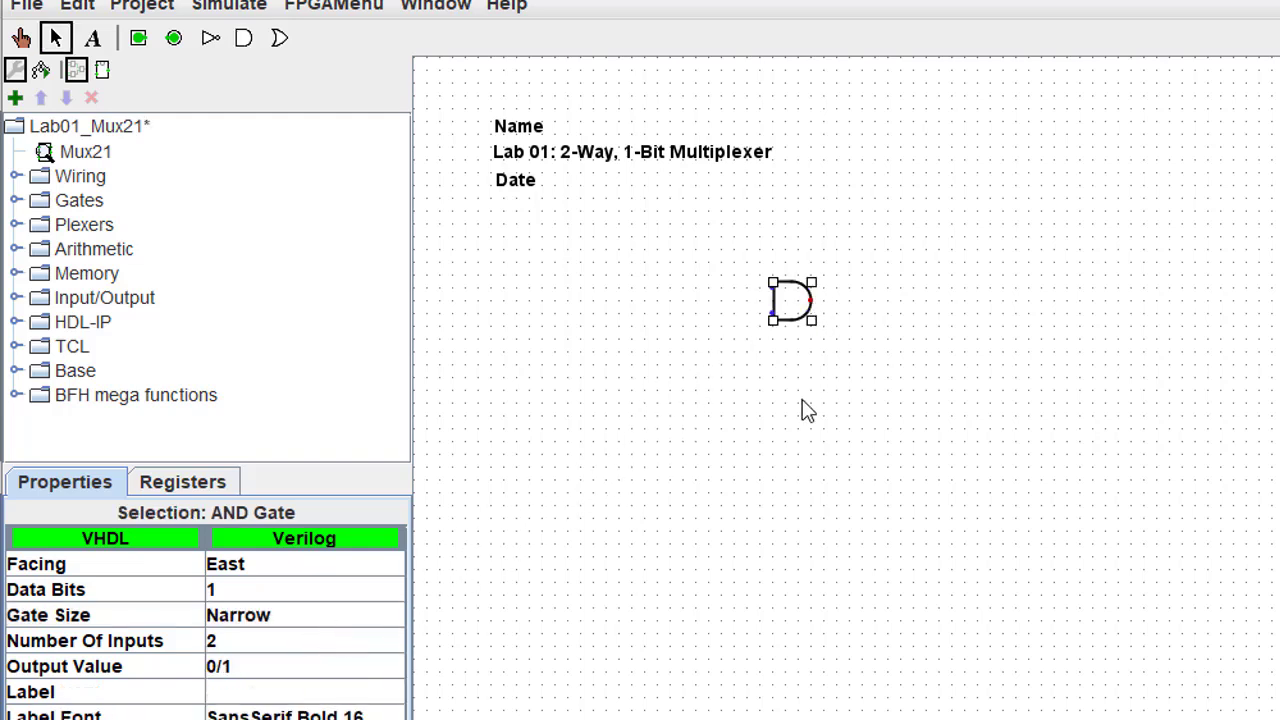
{"action": "left_click", "coordinate": [246, 42]}
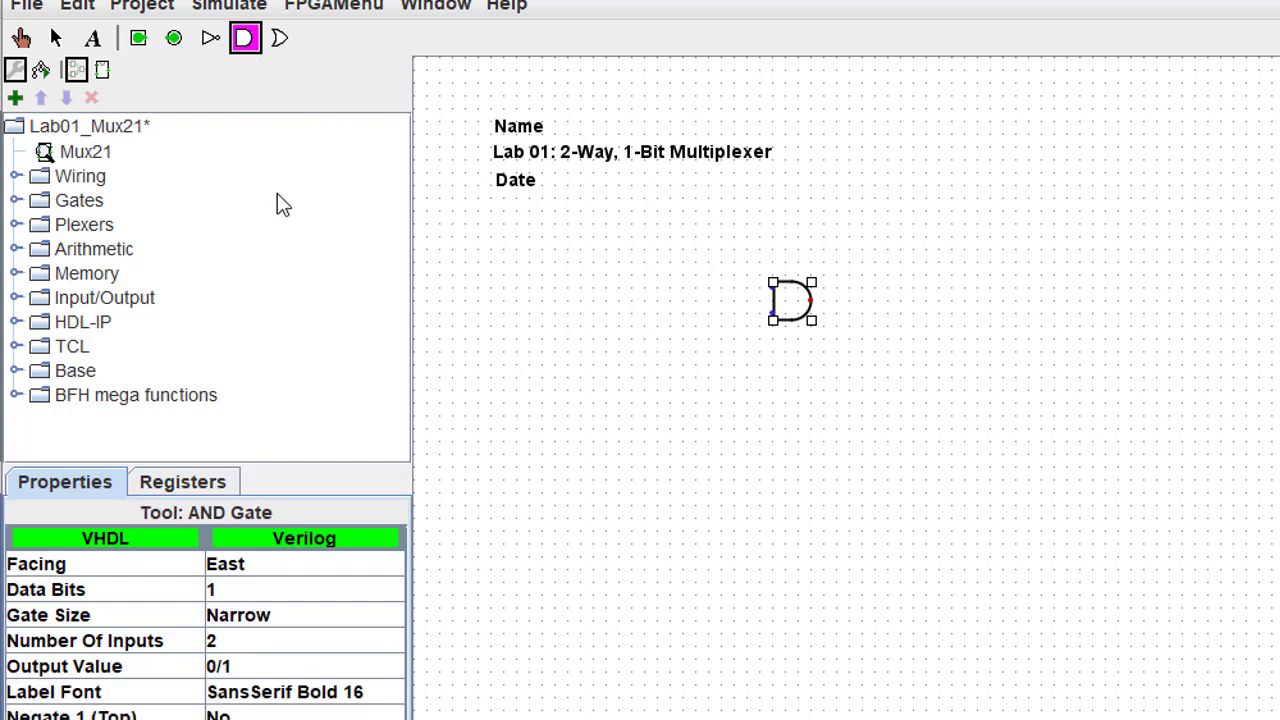
{"action": "left_click", "coordinate": [810, 366]}
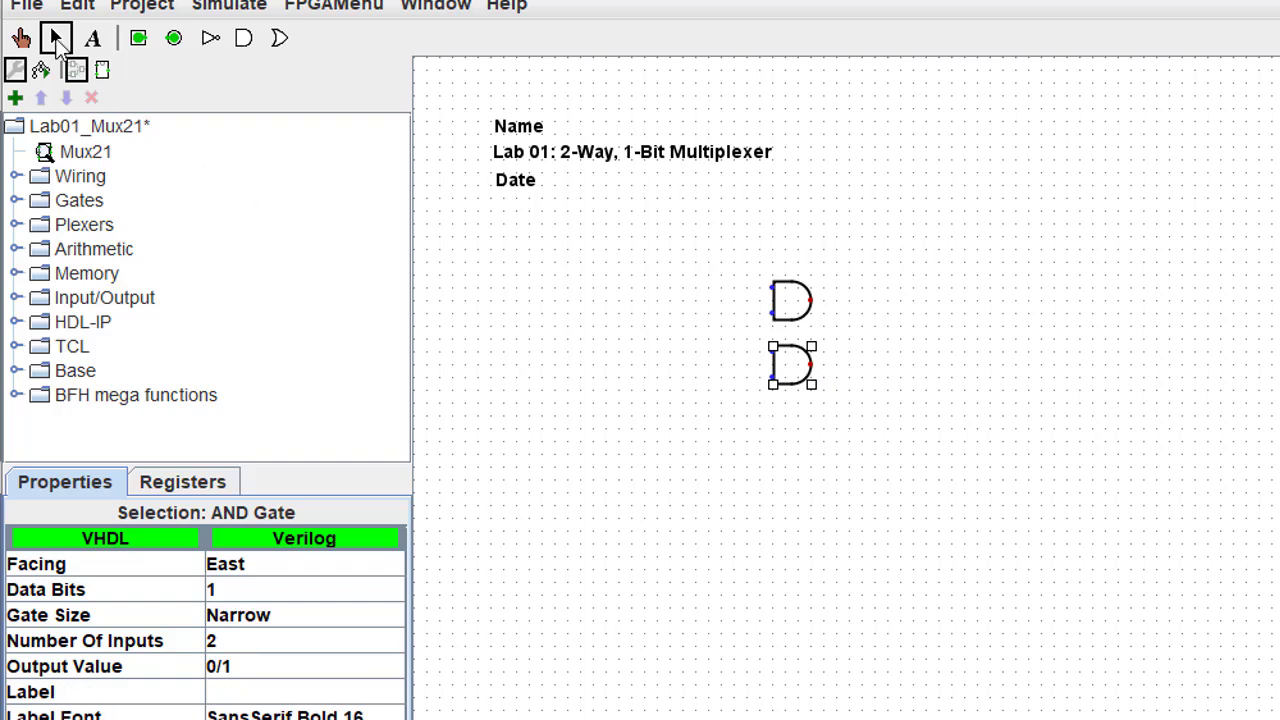
- Box-select both AND gates and shift them slightly down and right
{"action": "left_click", "coordinate": [55, 38]}
{"action": "left_click_drag", "start_coordinate": [686, 230], "coordinate": [856, 430]}
{"action": "mouse_move", "coordinate": [791, 363]}
{"action": "left_mouse_down"}
{"action": "mouse_move", "coordinate": [831, 374]}
{"action": "mouse_move", "coordinate": [777, 374]}
{"action": "mouse_move", "coordinate": [800, 388]}
{"action": "left_mouse_up"}
{"action": "left_click", "coordinate": [757, 402]}
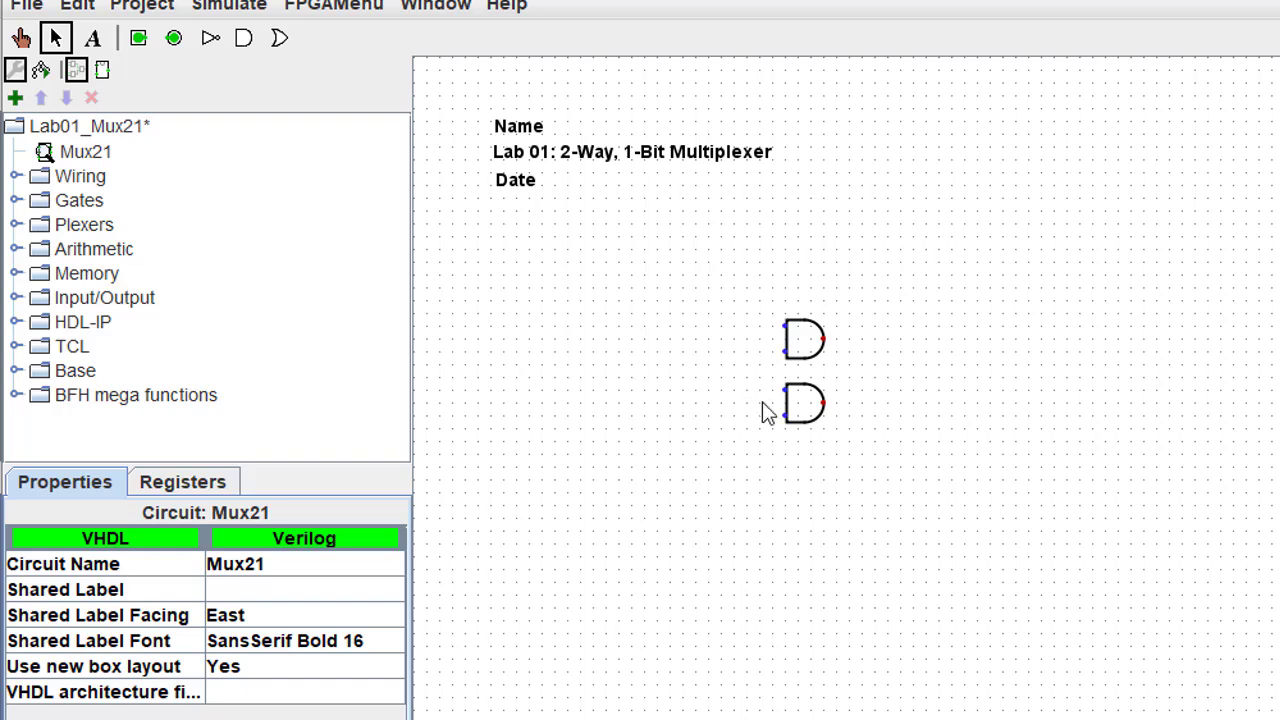
- Place an OR gate right of the AND gates and two NOT gates left of the upper AND
{"action": "left_click", "coordinate": [281, 40]}
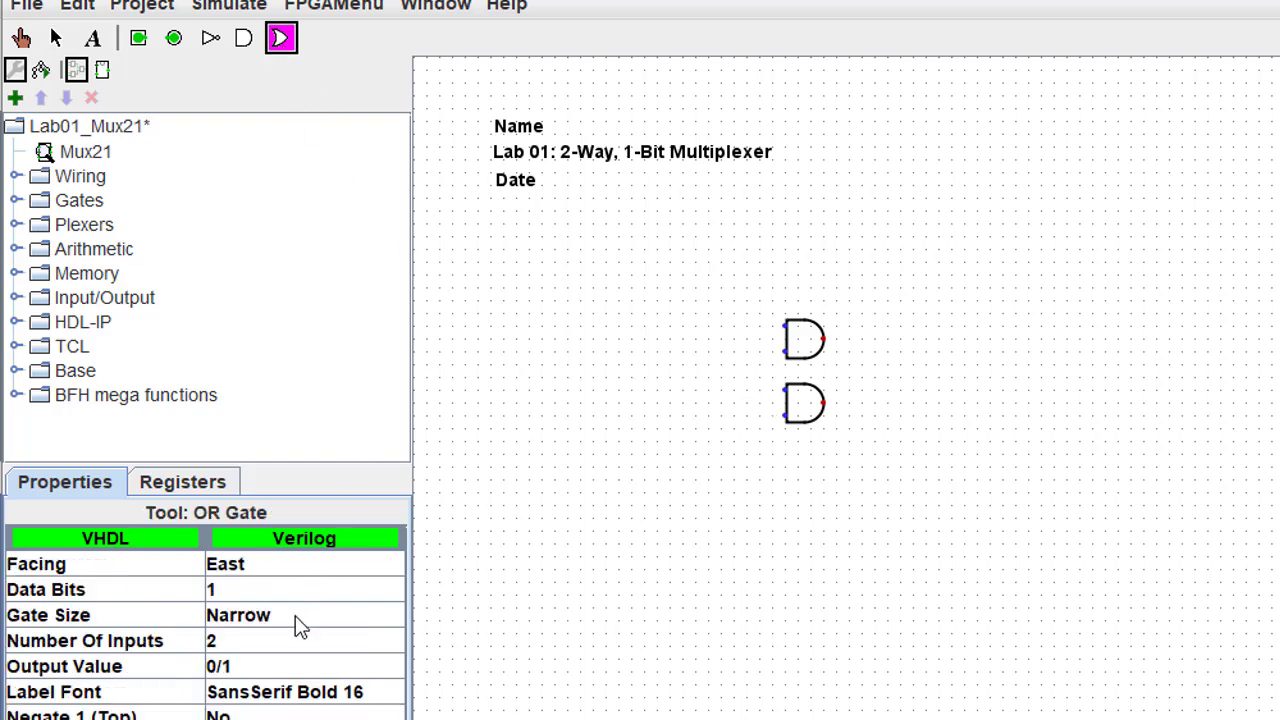
{"action": "left_click", "coordinate": [897, 372]}
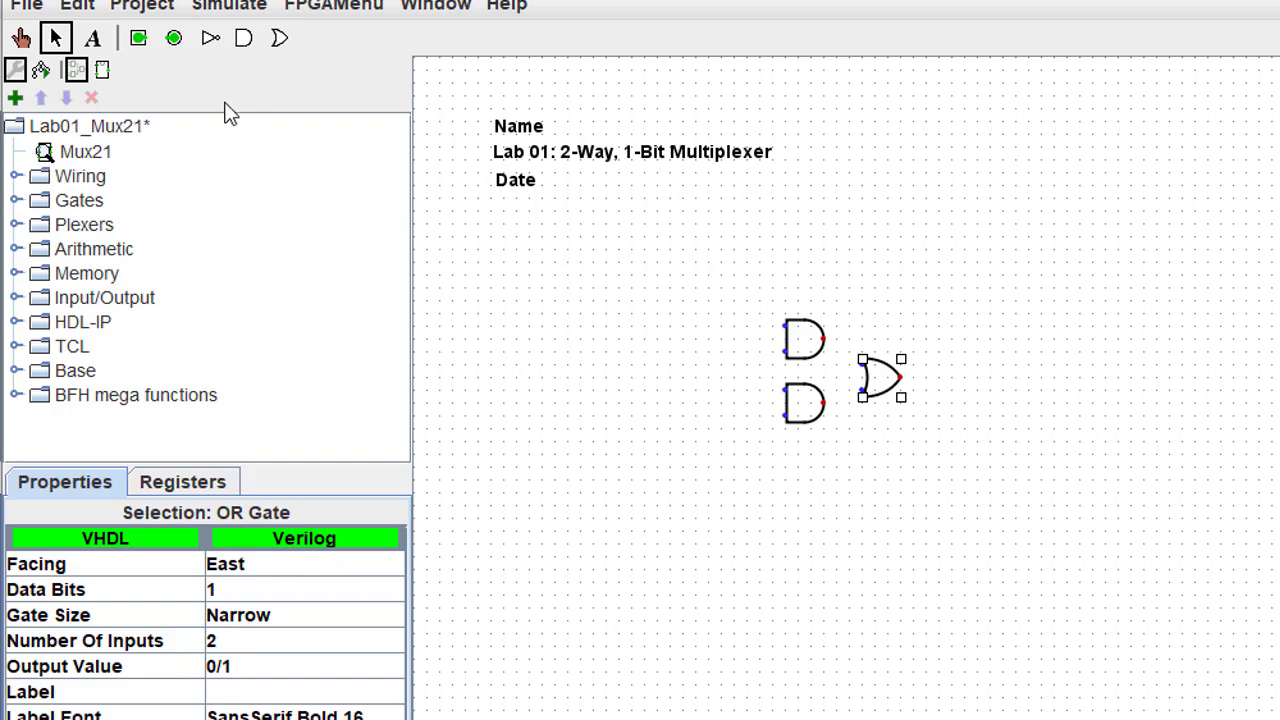
{"action": "left_click", "coordinate": [210, 38]}
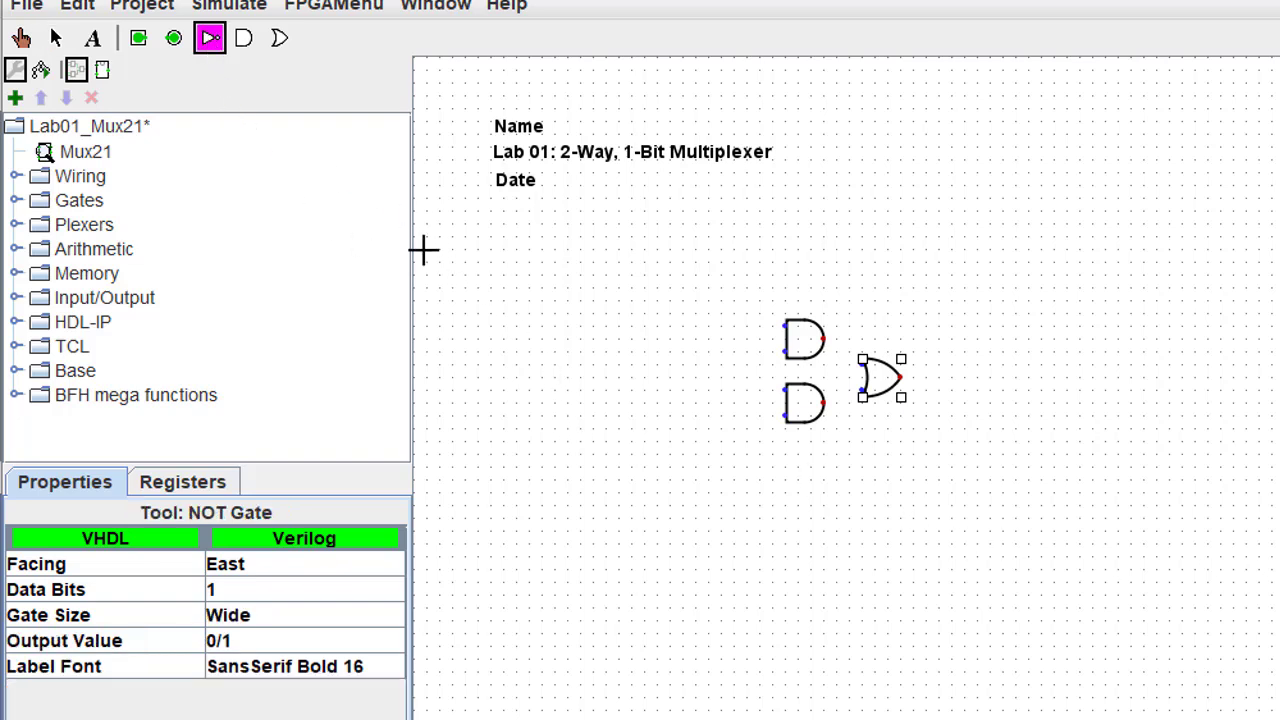
{"action": "left_click", "coordinate": [718, 325]}
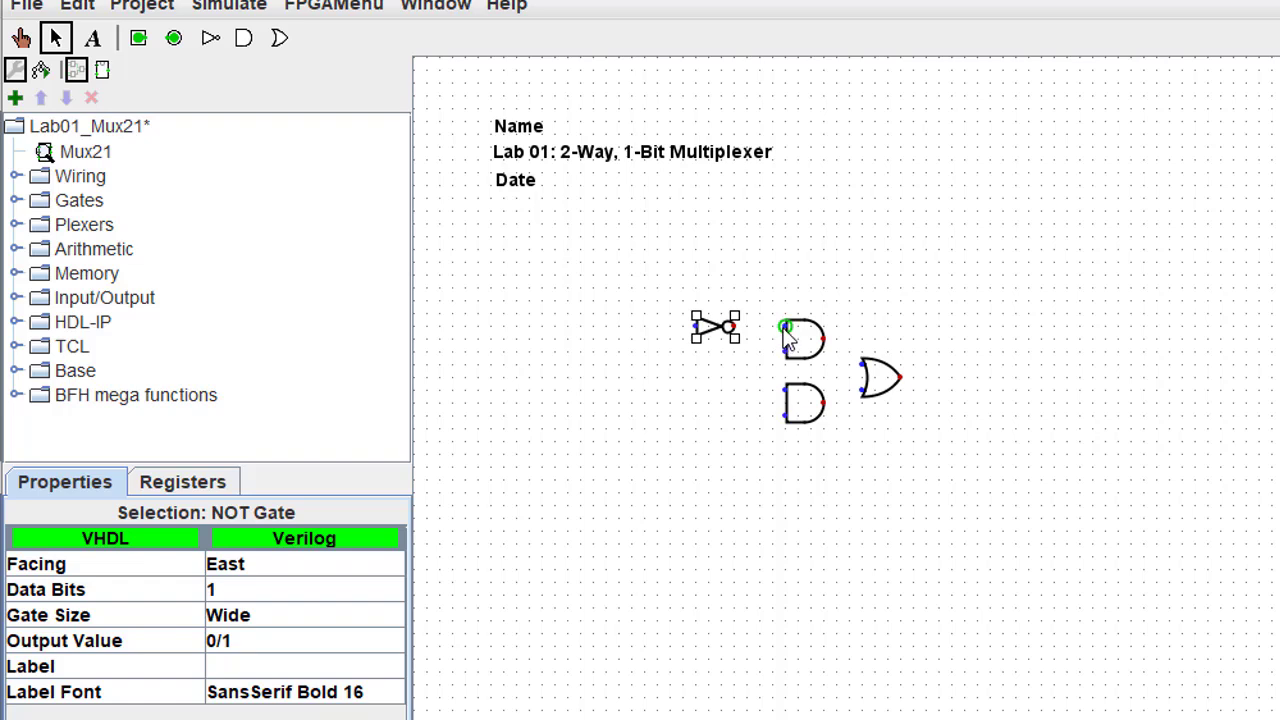
{"action": "left_click", "coordinate": [210, 40]}
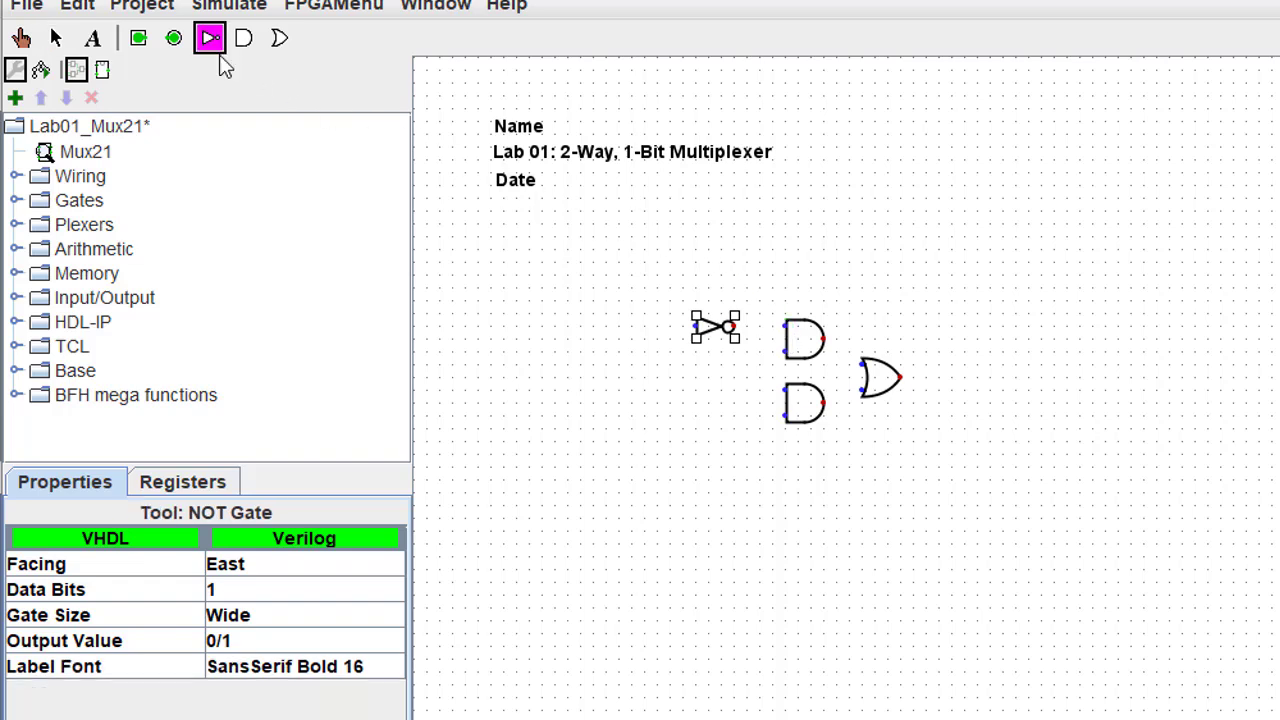
{"action": "left_click", "coordinate": [635, 324]}
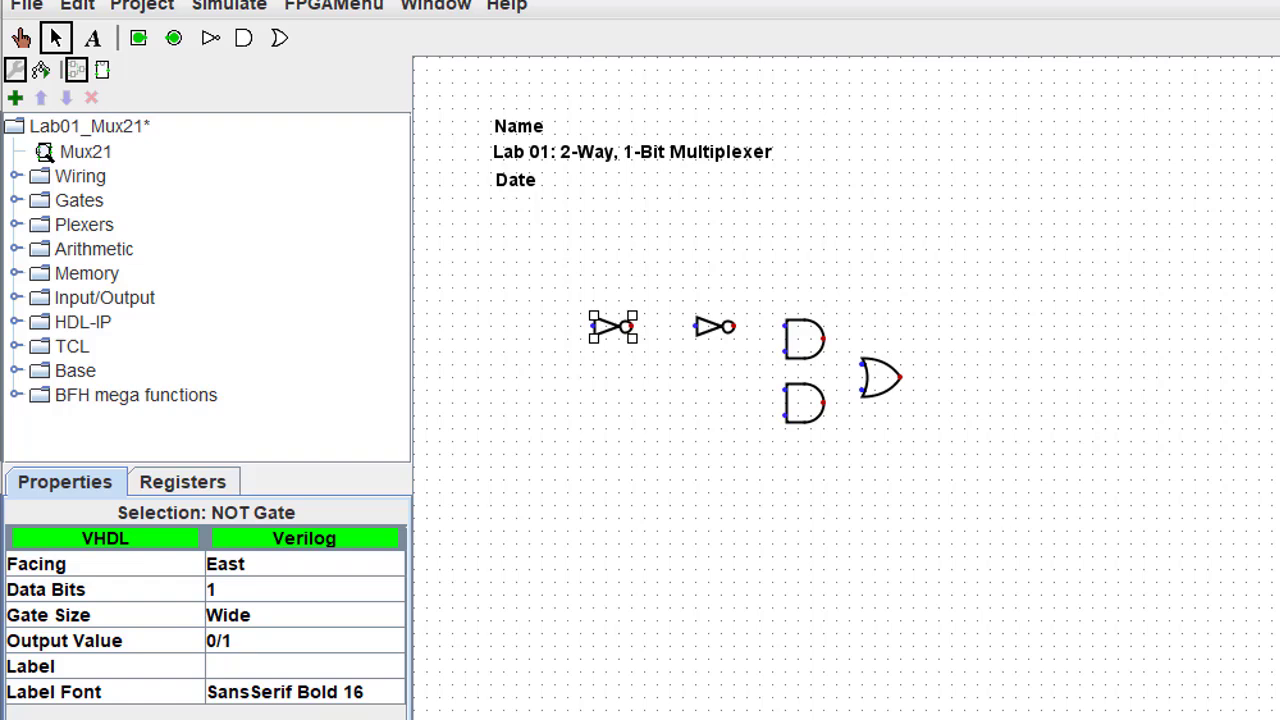
{"action": "key", "text": "Escape"}
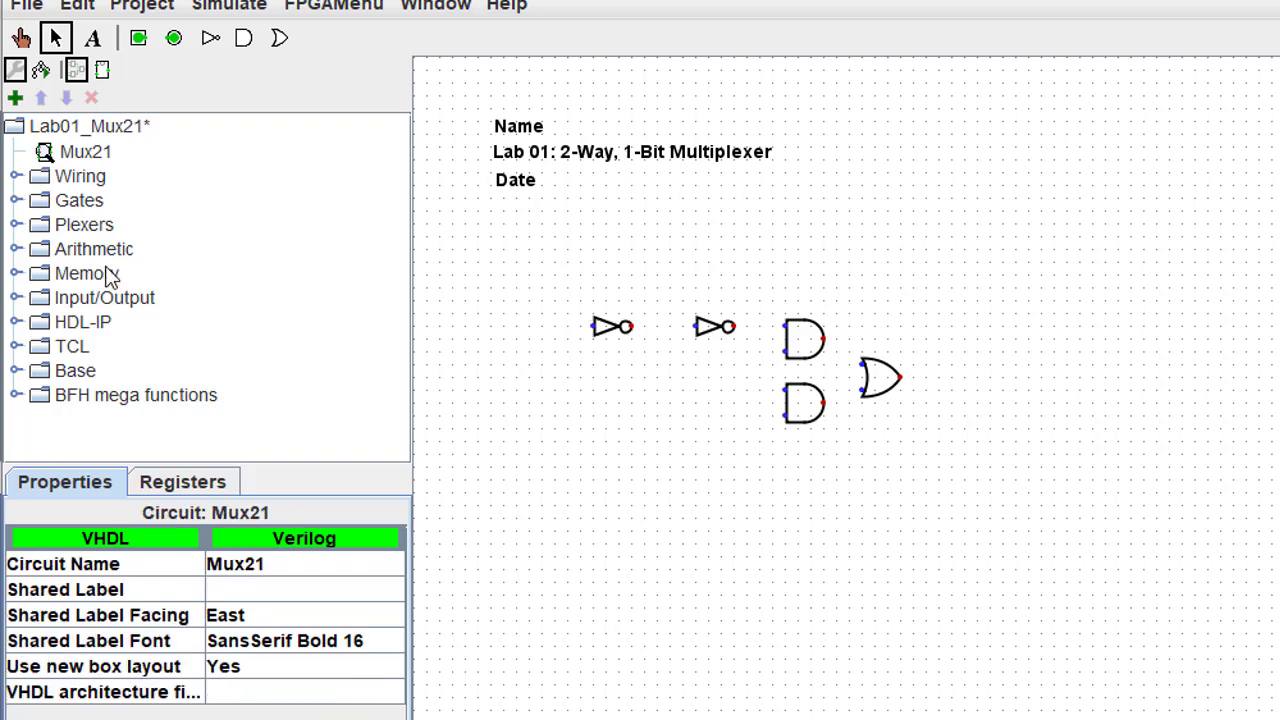
{"action": "left_click", "coordinate": [139, 40]}
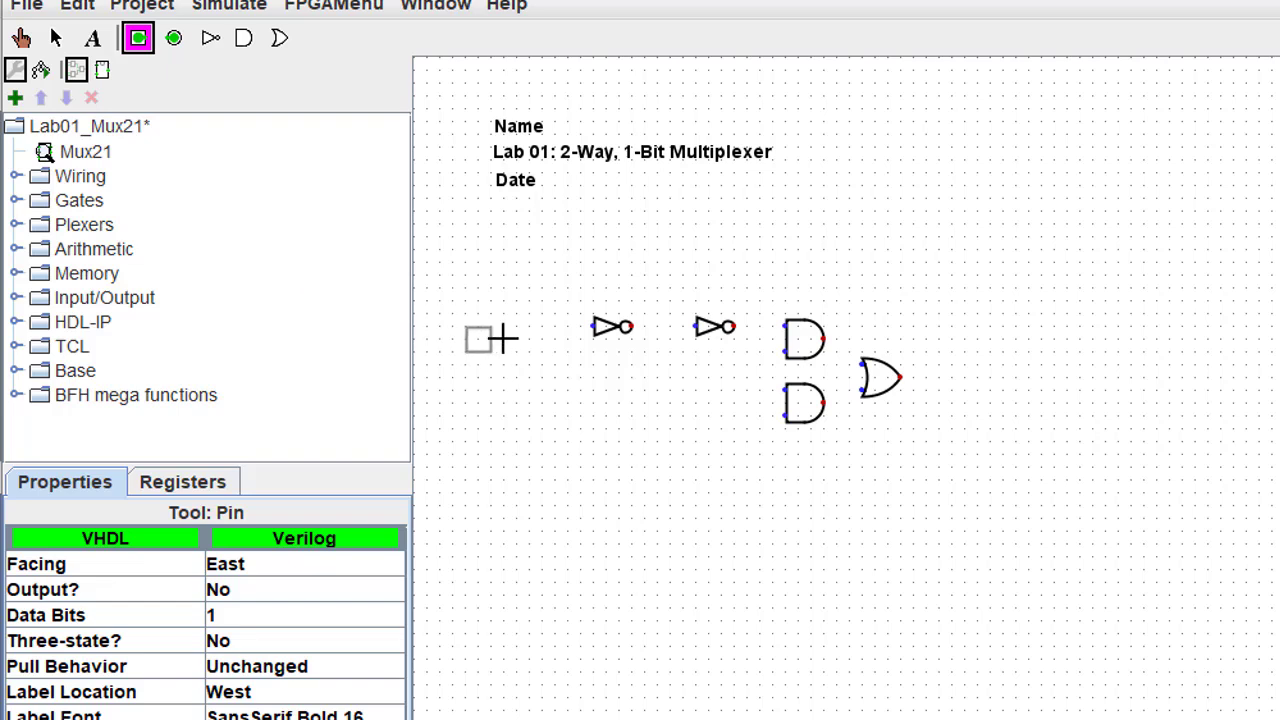
- Place an input pin left of the first NOT gate and label it Sel
{"action": "left_click", "coordinate": [549, 327]}
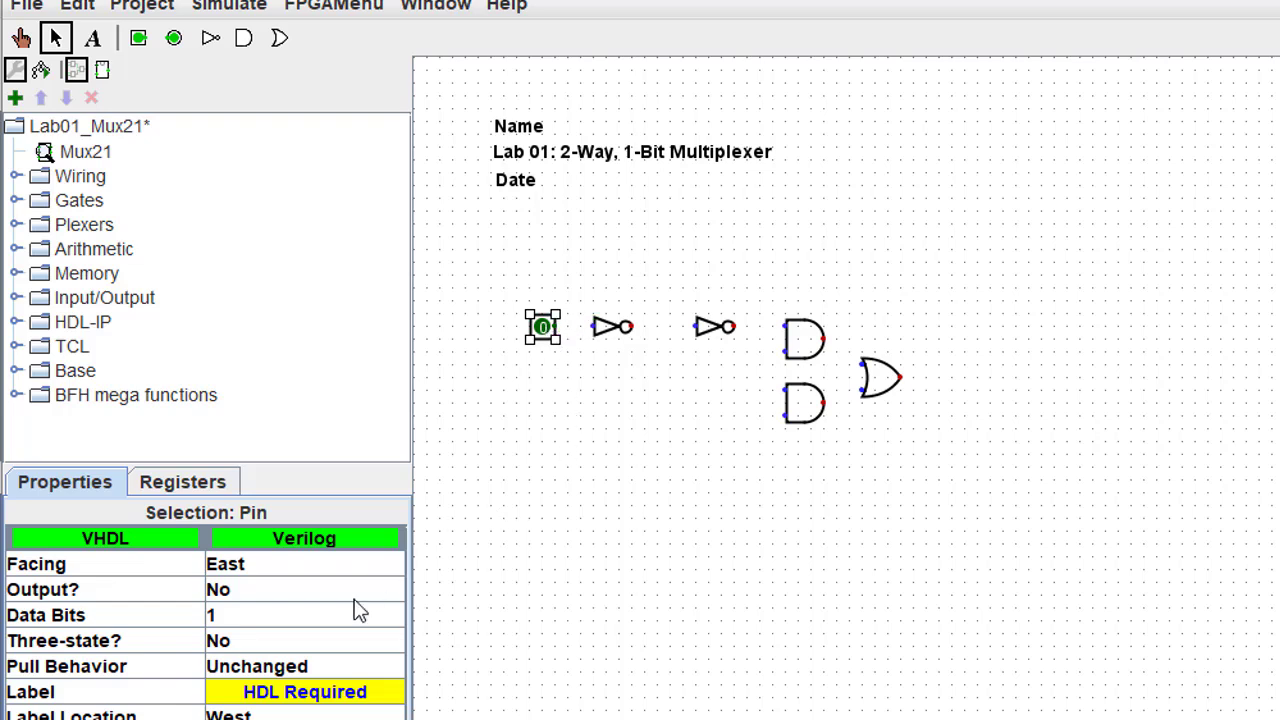
{"action": "left_click", "coordinate": [325, 692]}
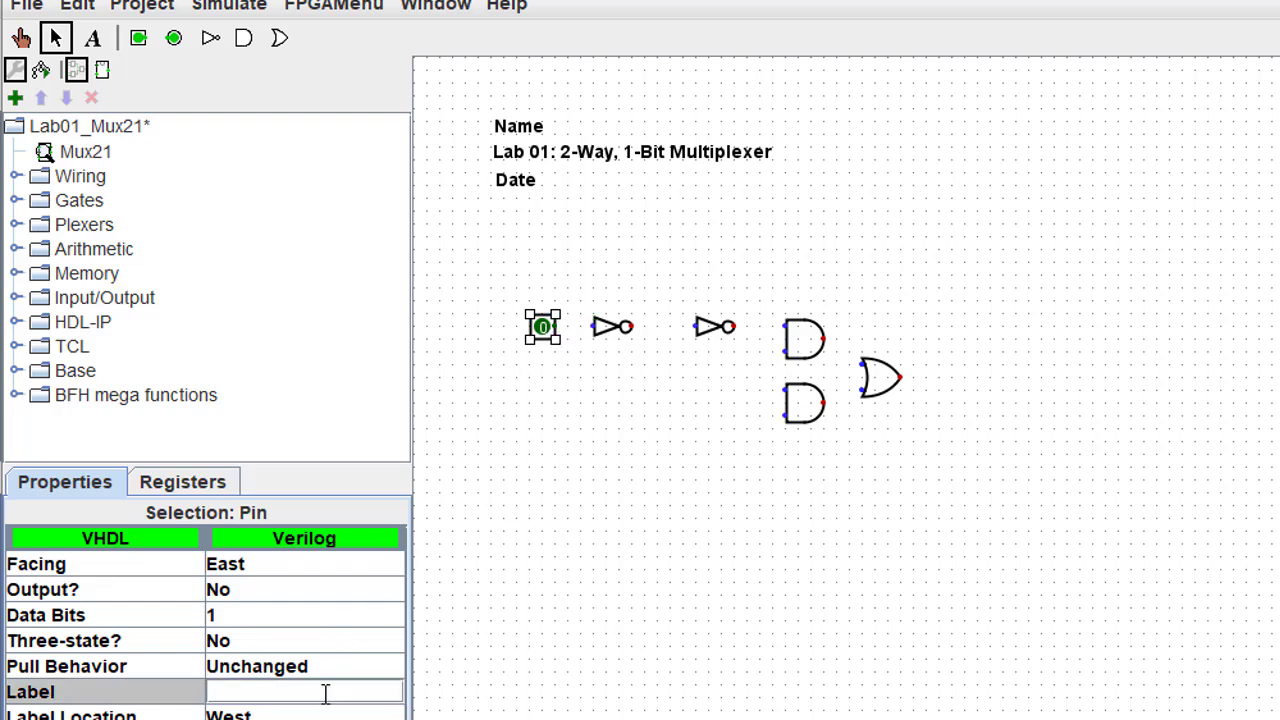
{"action": "type", "text": "Sel"}
{"action": "key", "text": "Return"}
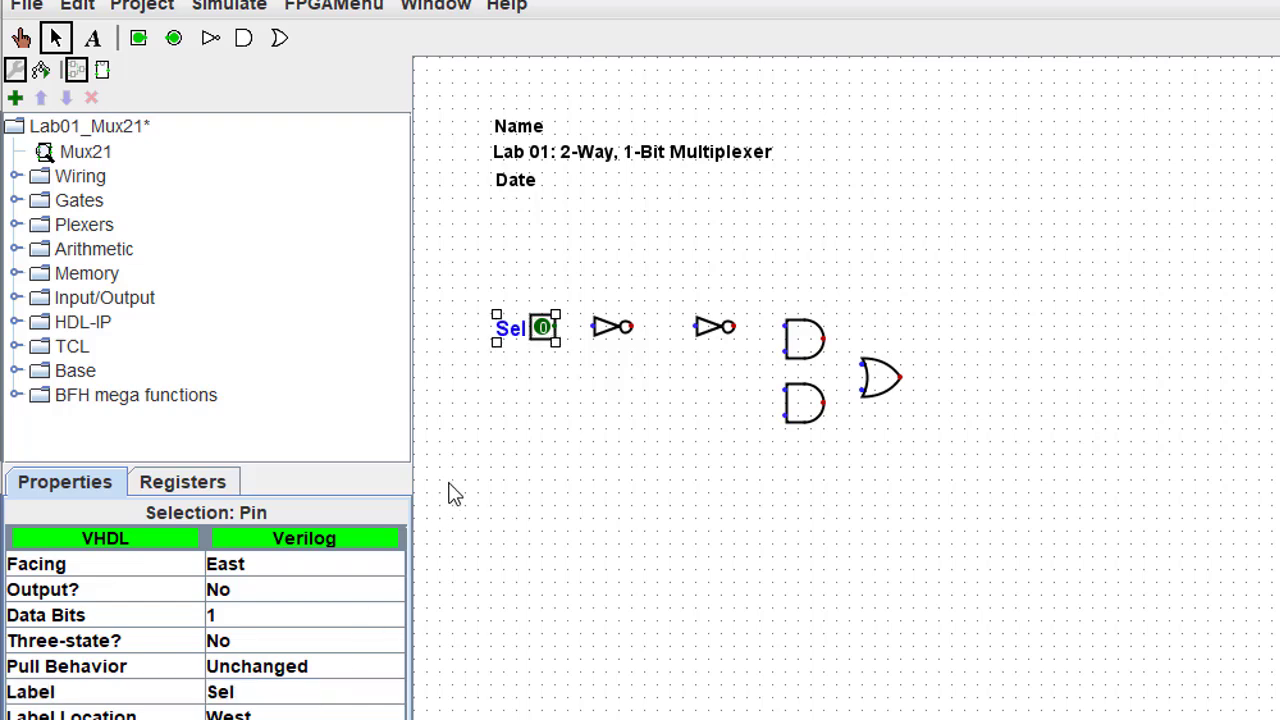
{"action": "left_click", "coordinate": [519, 384]}
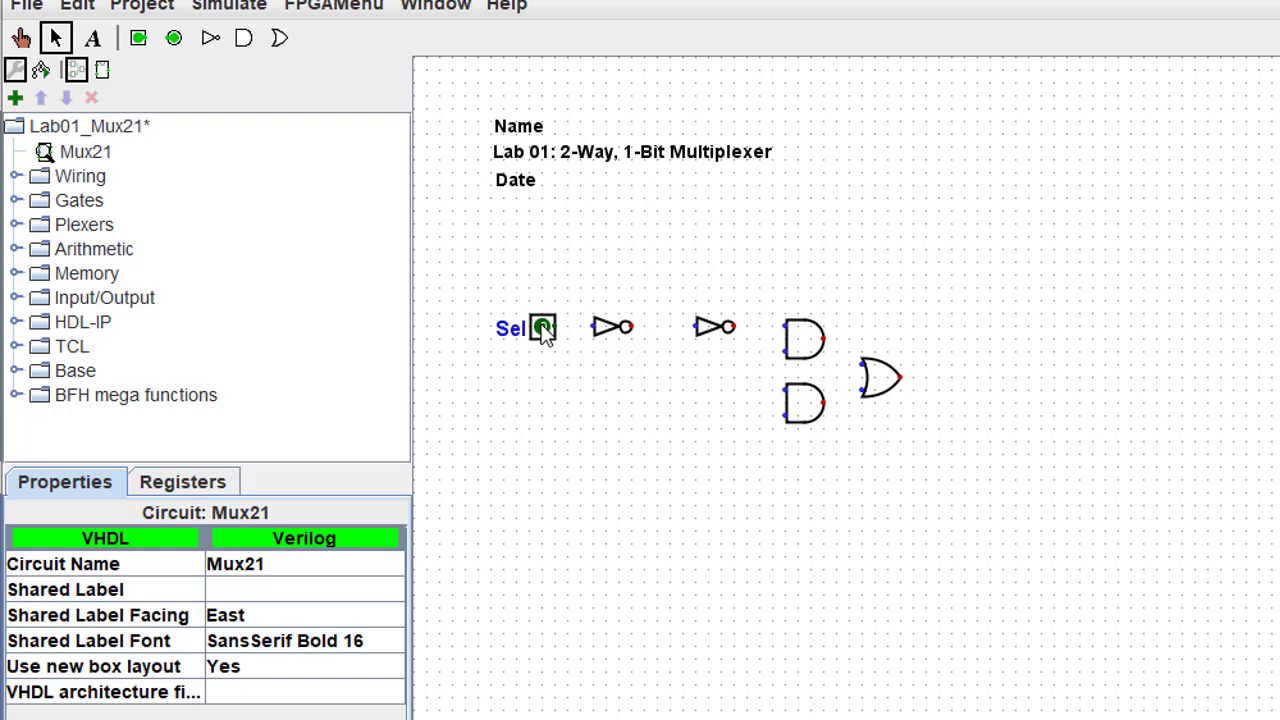
- Place a second input pin below Sel and label it In1
{"action": "left_click", "coordinate": [139, 40]}
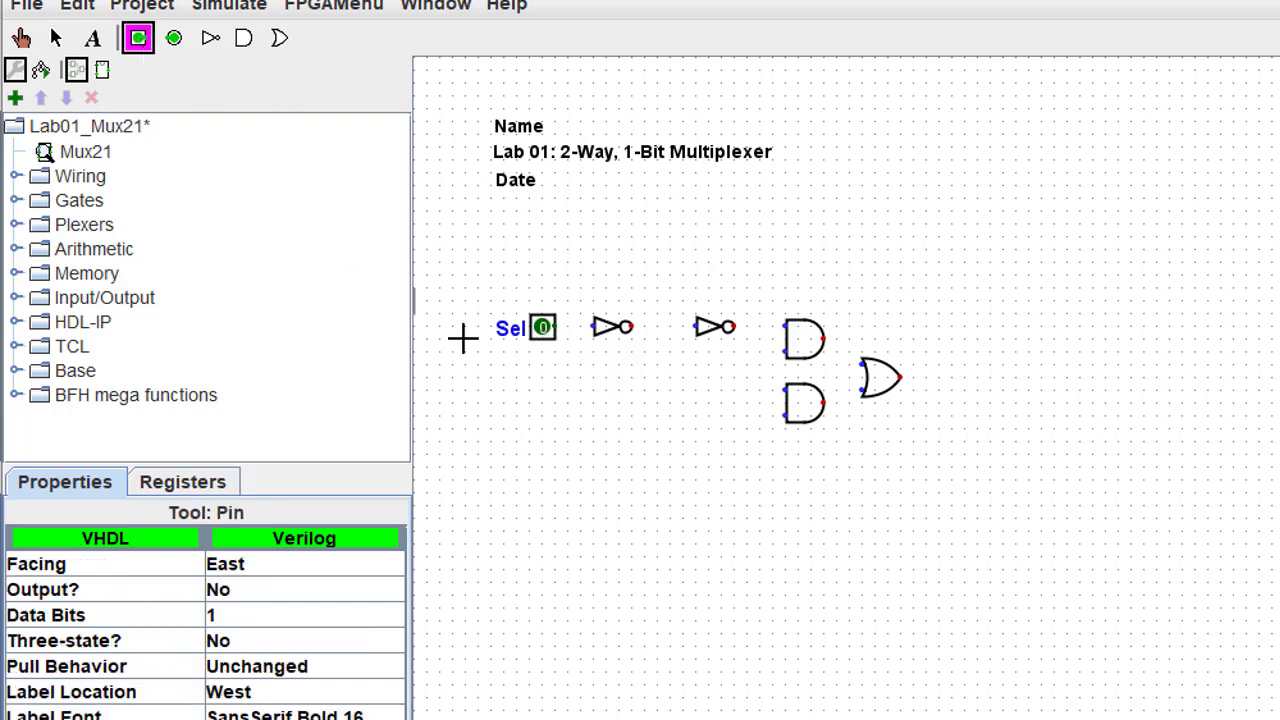
{"action": "left_click", "coordinate": [549, 353]}
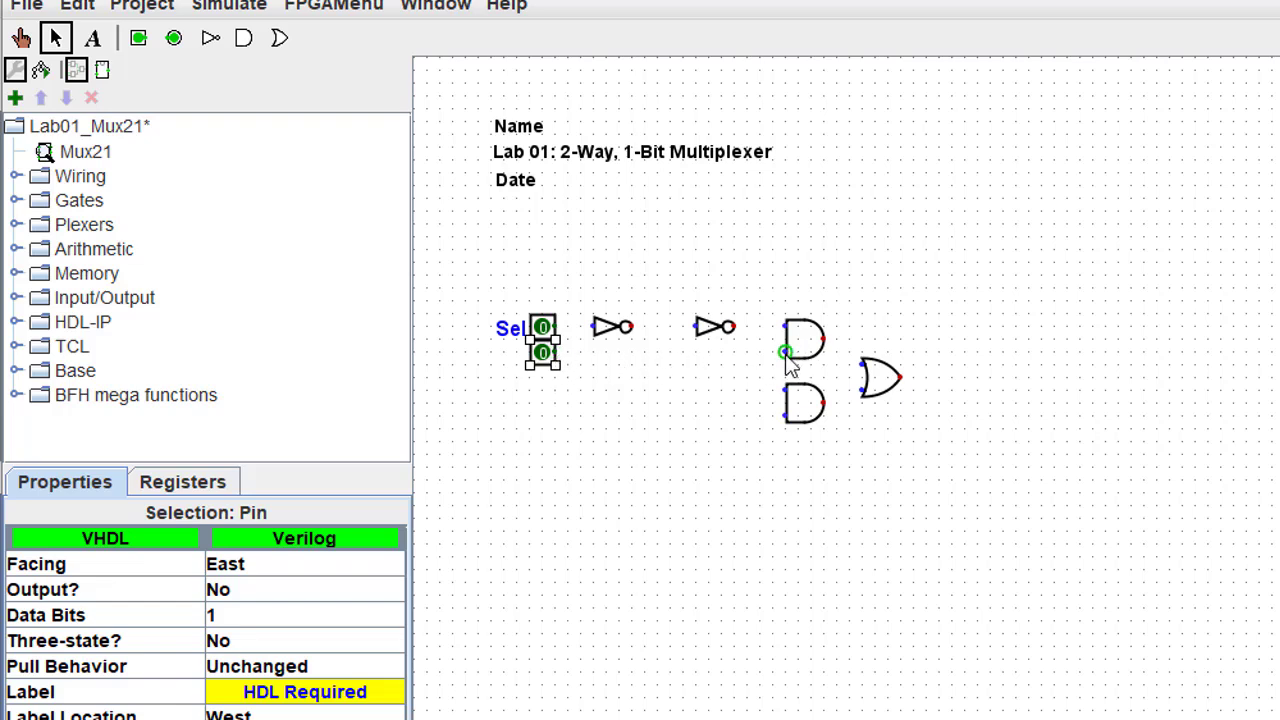
{"action": "left_click", "coordinate": [291, 690]}
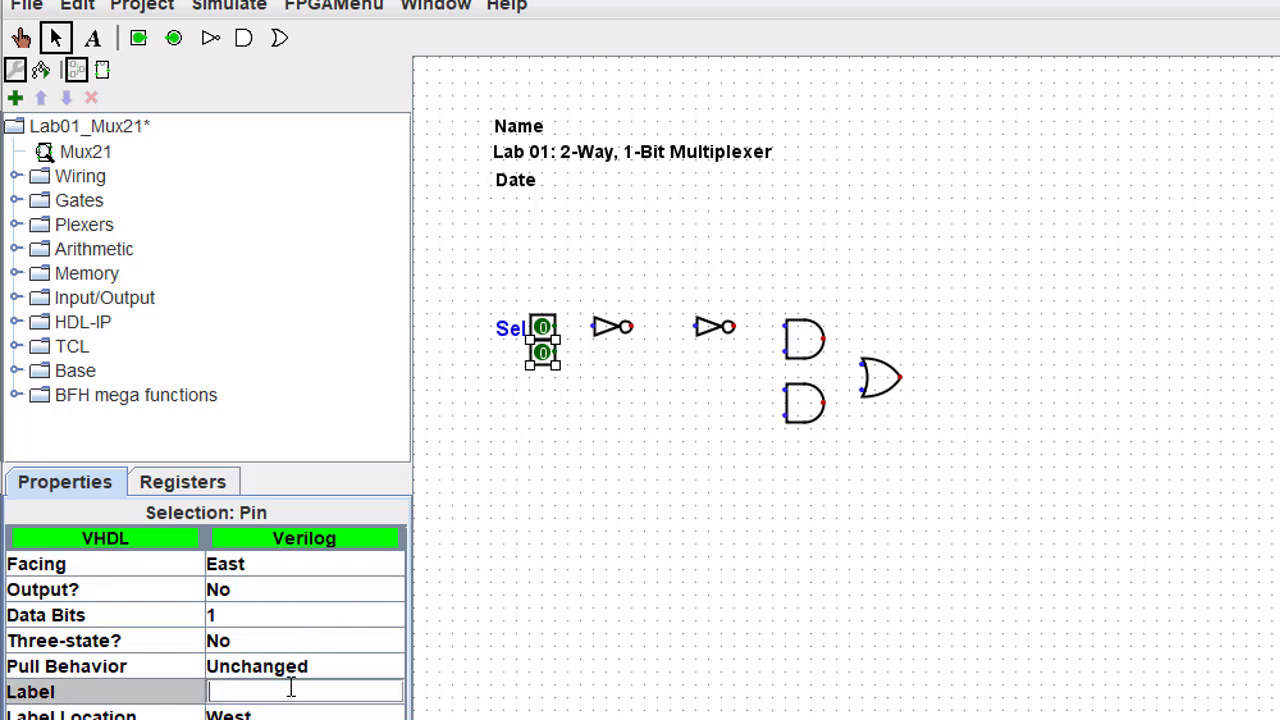
{"action": "type", "text": "In1"}
{"action": "left_click", "coordinate": [528, 502]}
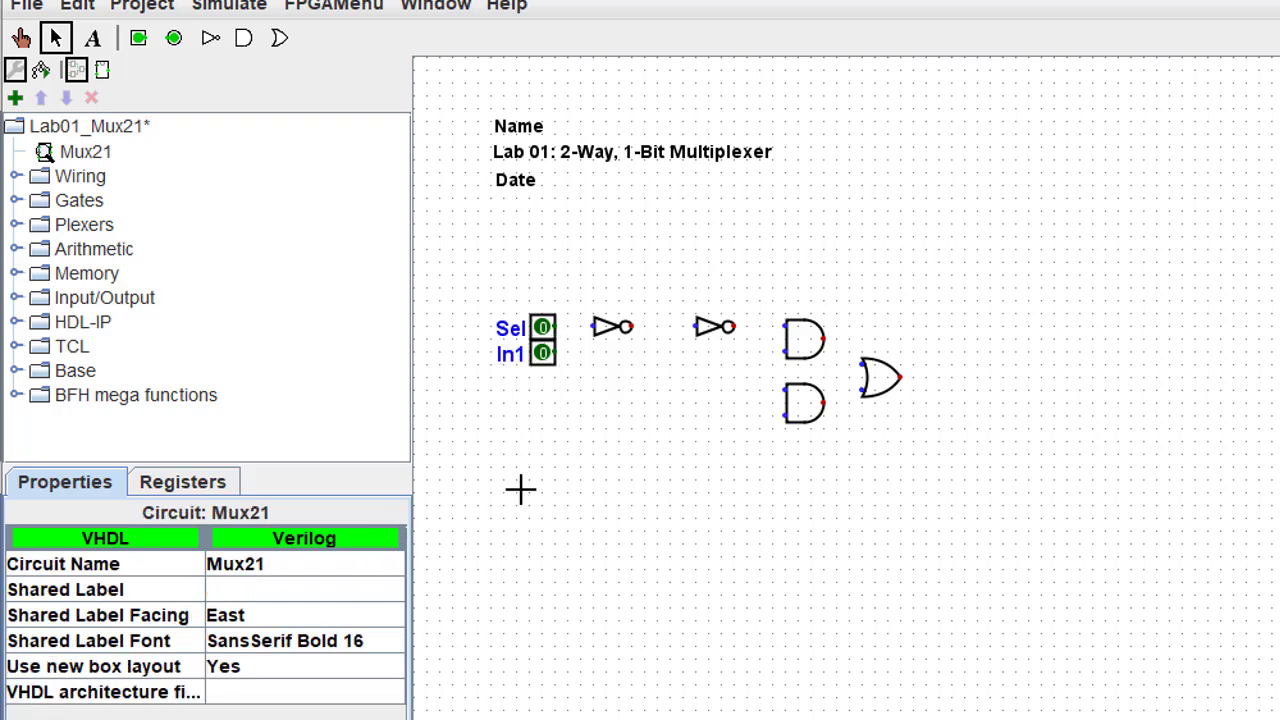
- Place a third input pin below In1 and label it In2
{"action": "left_click", "coordinate": [138, 40]}
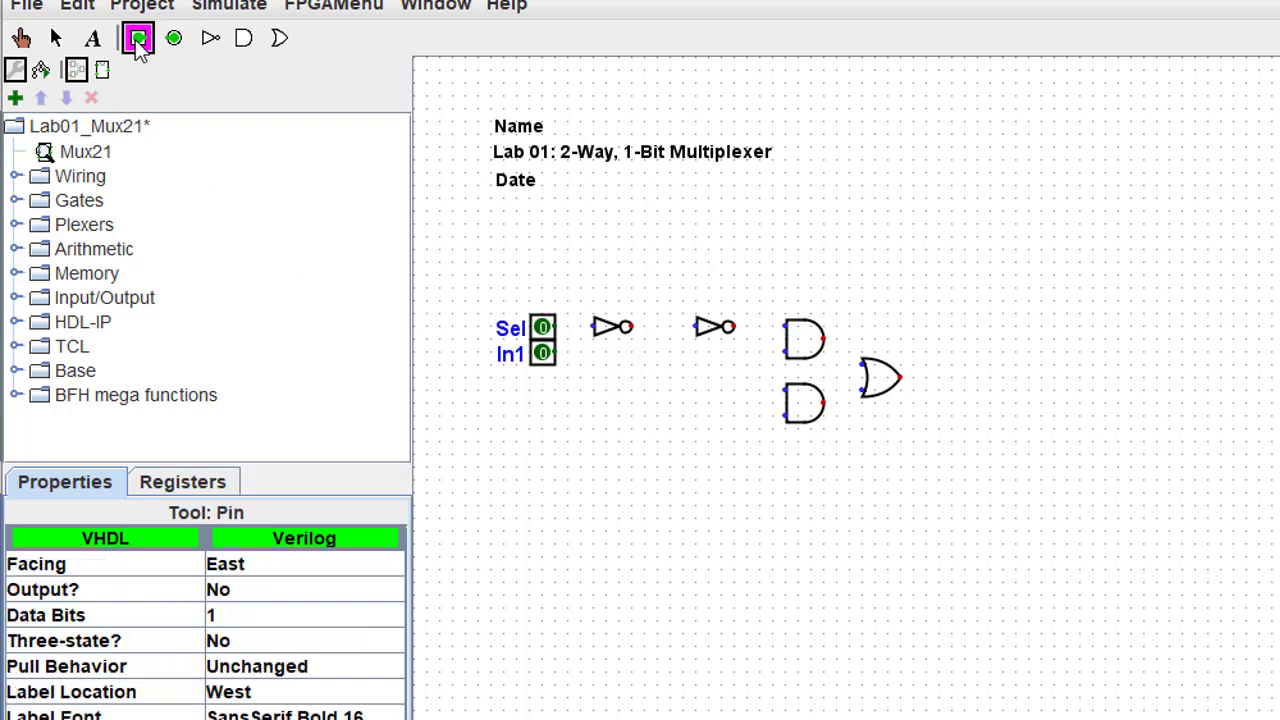
{"action": "left_click", "coordinate": [542, 414]}
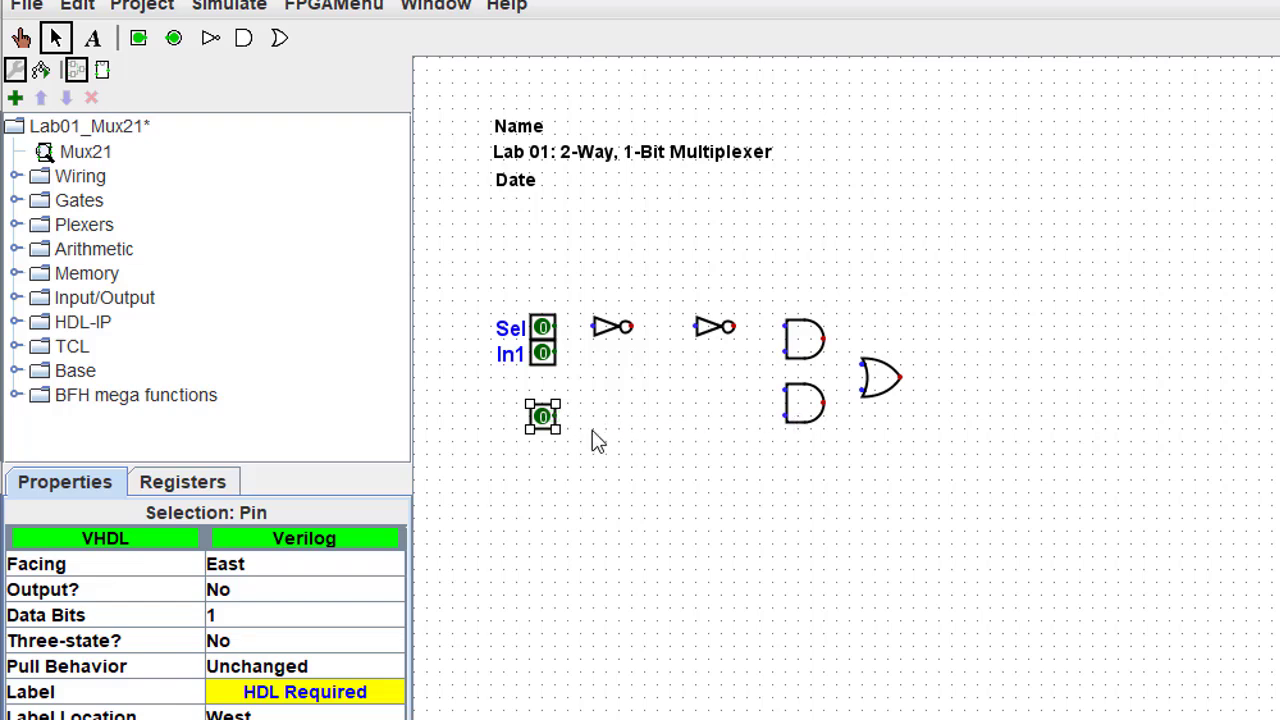
{"action": "left_click", "coordinate": [328, 694]}
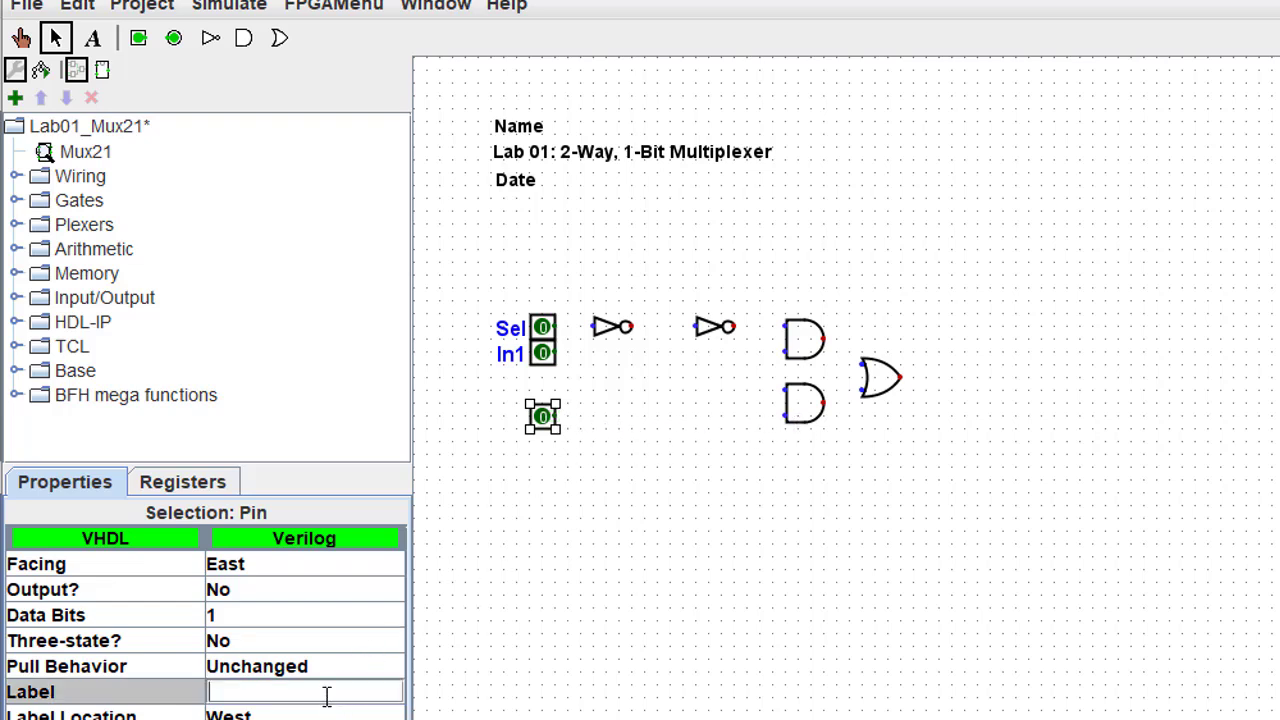
{"action": "type", "text": "In2"}
{"action": "key", "text": "Return"}
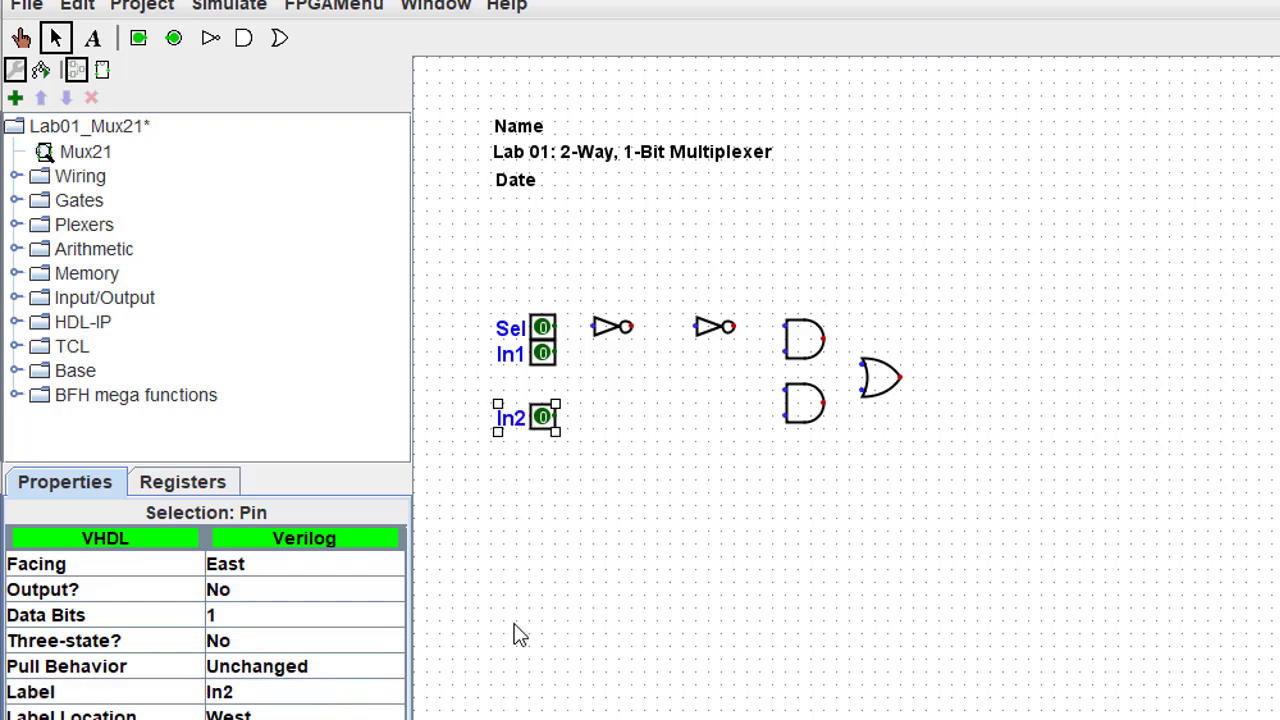
{"action": "left_click", "coordinate": [580, 644]}
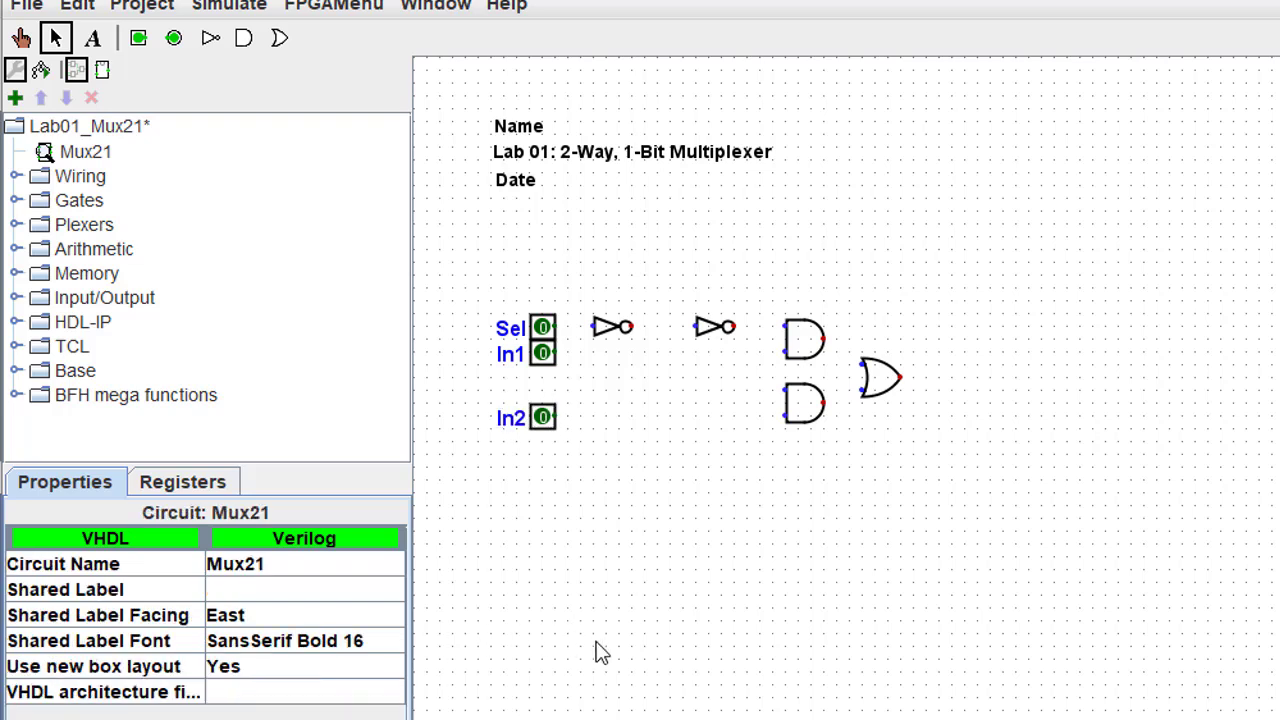
- Place an output pin right of the OR gate and set its label to Out1
{"action": "left_click", "coordinate": [172, 40]}
{"action": "left_click", "coordinate": [934, 382]}
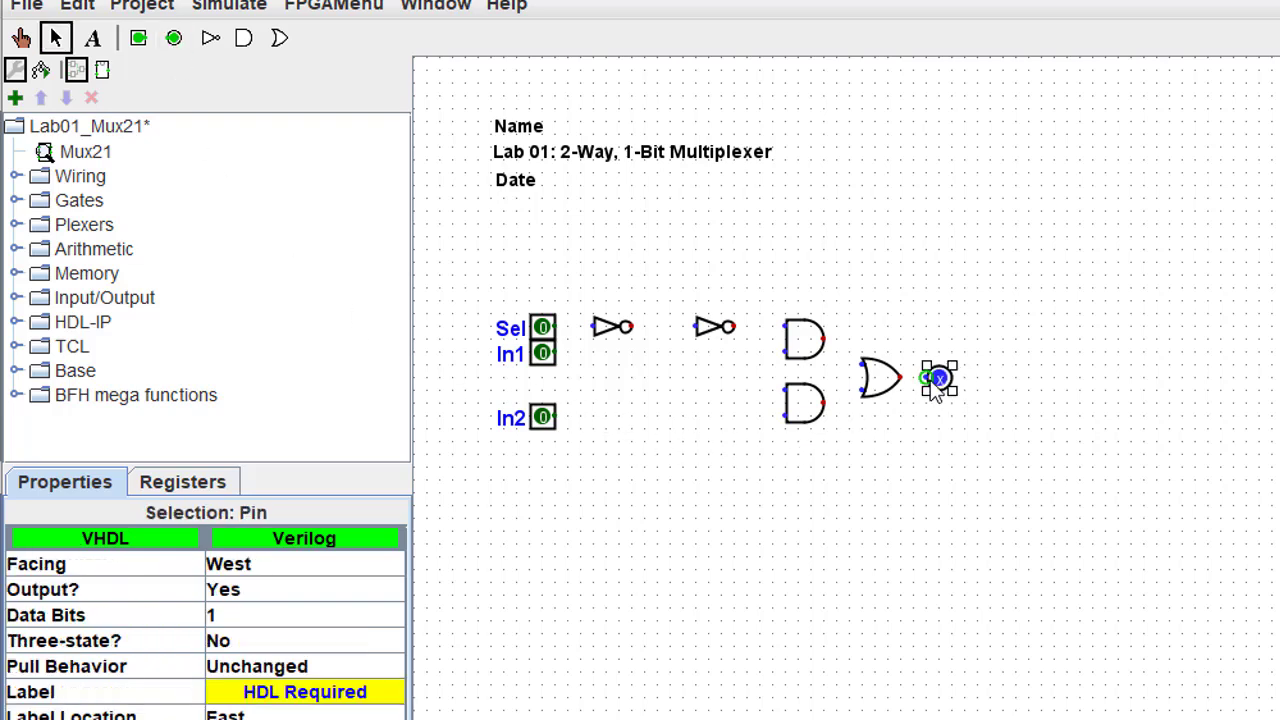
{"action": "left_click", "coordinate": [925, 404]}
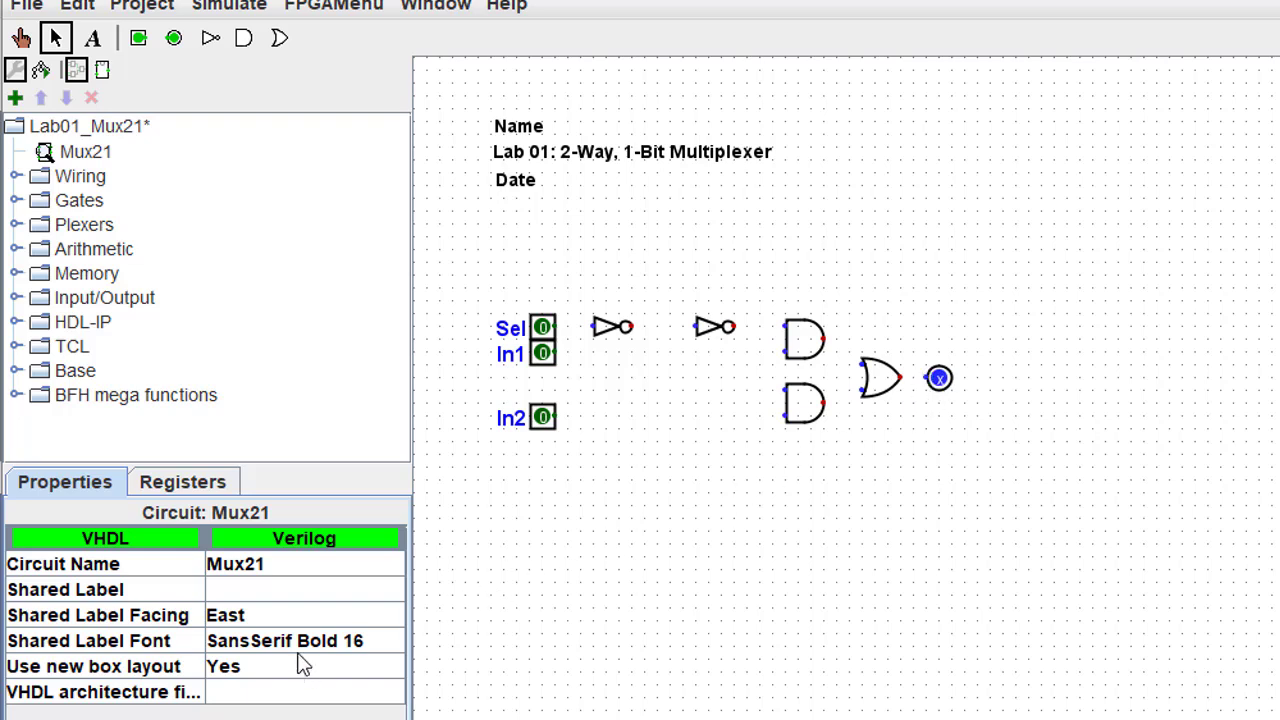
{"action": "left_click", "coordinate": [940, 377]}
{"action": "left_click", "coordinate": [361, 691]}
{"action": "type", "text": "Out1"}
{"action": "key", "text": "Return"}
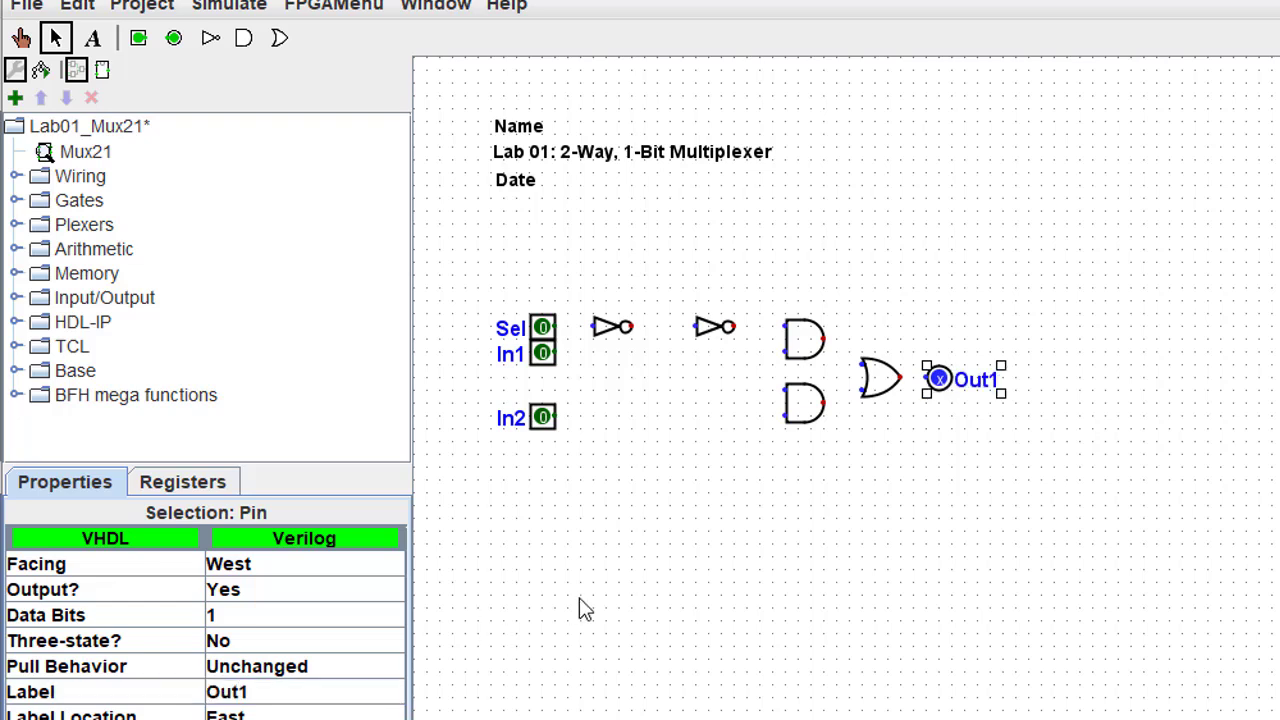
{"action": "left_click", "coordinate": [578, 597]}
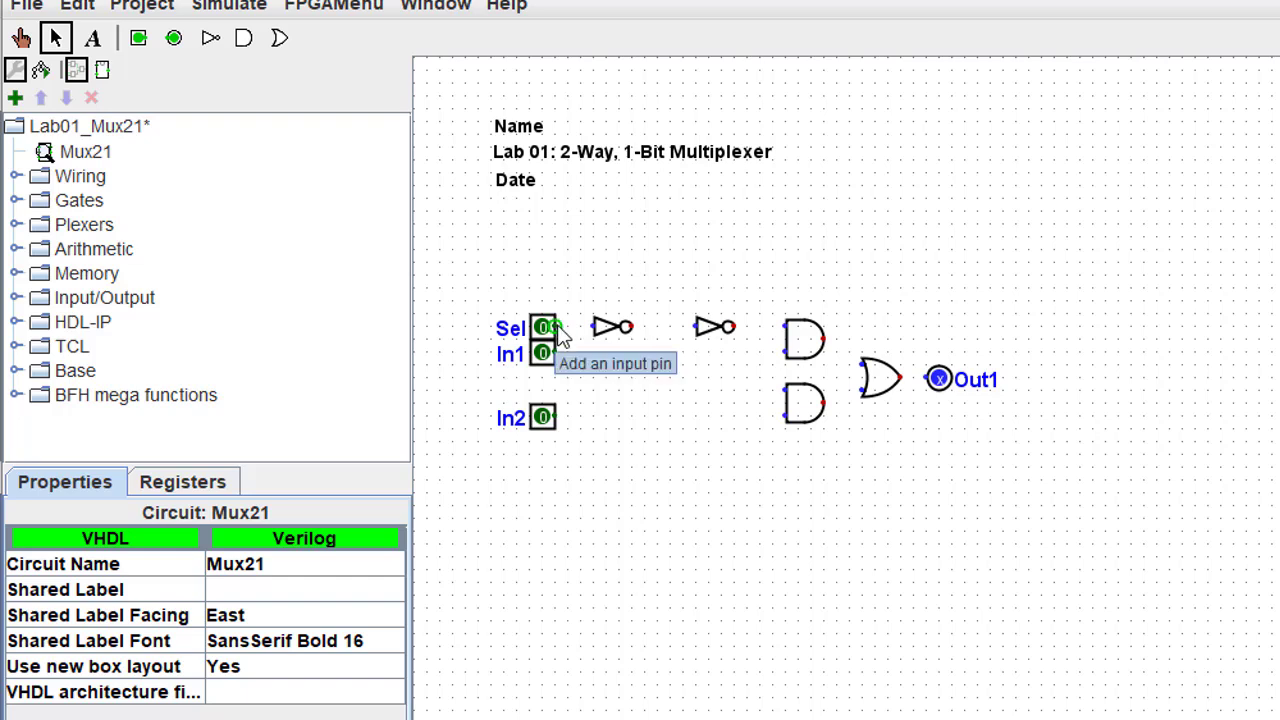
- Draw wires Sel to first NOT, NOTs to upper AND, In1 to upper AND, In2 to lower AND
{"action": "left_click_drag", "start_coordinate": [562, 338], "coordinate": [592, 330]}
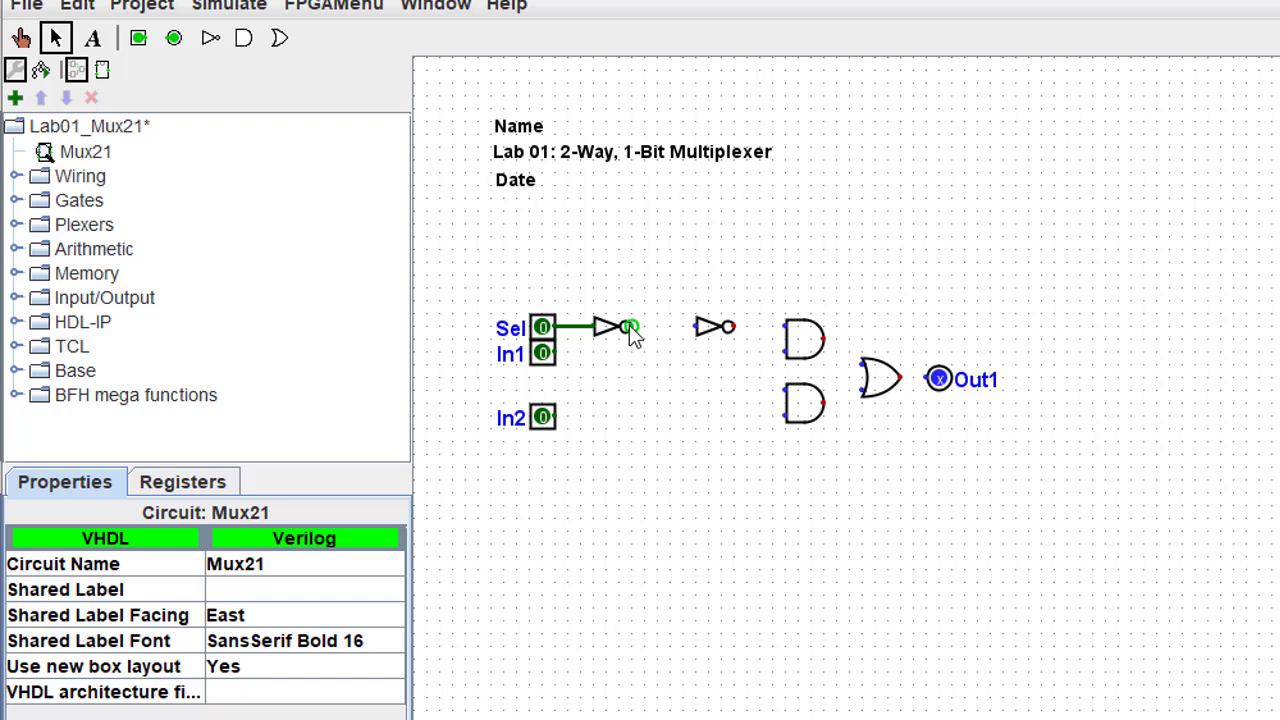
{"action": "left_click_drag", "start_coordinate": [630, 328], "coordinate": [784, 326]}
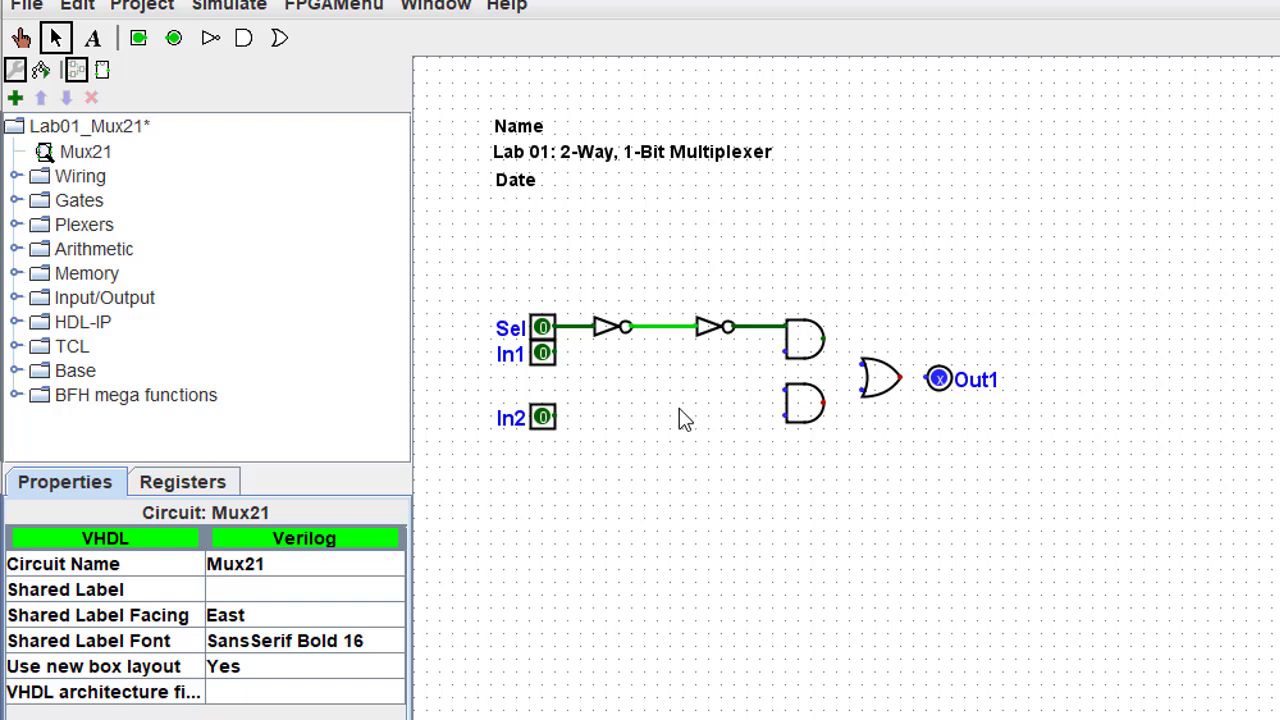
{"action": "mouse_move", "coordinate": [556, 353]}
{"action": "left_mouse_down"}
{"action": "mouse_move", "coordinate": [703, 364]}
{"action": "mouse_move", "coordinate": [780, 349]}
{"action": "left_mouse_up"}
{"action": "left_click_drag", "start_coordinate": [556, 417], "coordinate": [784, 415]}
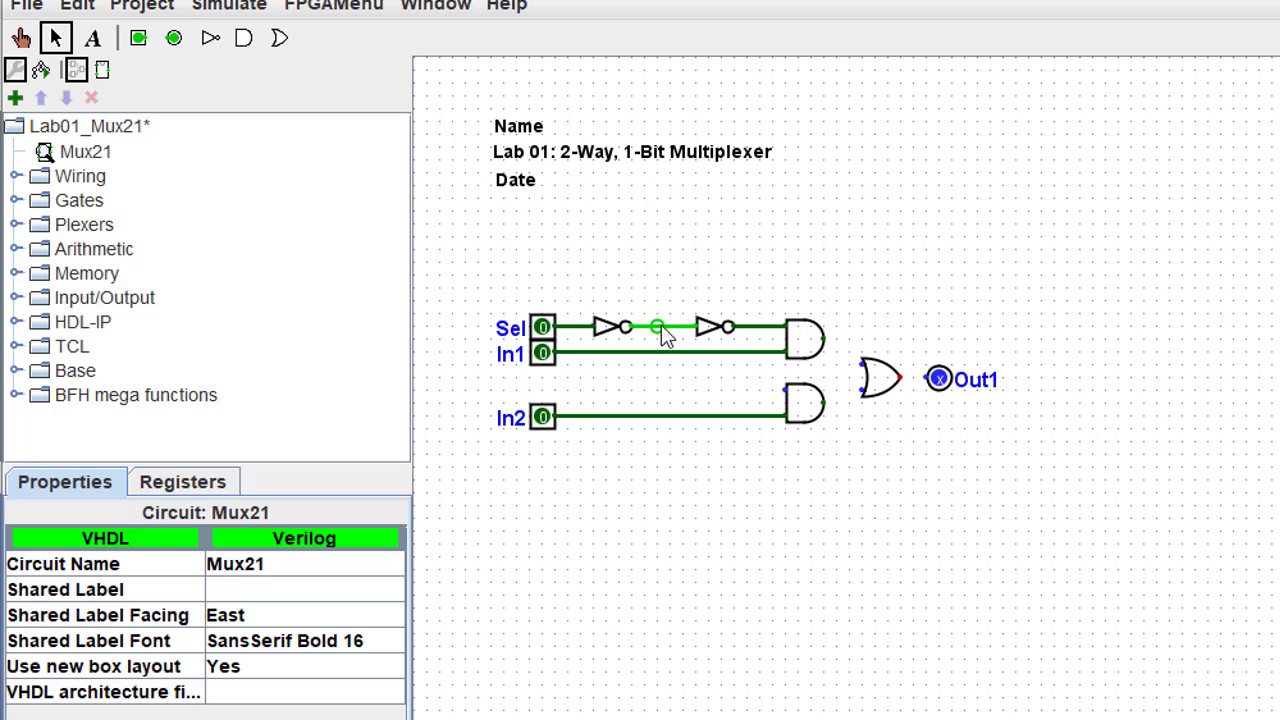
- Branch a wire from between the NOT gates down to the lower AND gate's top input
{"action": "mouse_move", "coordinate": [658, 328]}
{"action": "left_mouse_down"}
{"action": "mouse_move", "coordinate": [686, 383]}
{"action": "mouse_move", "coordinate": [787, 401]}
{"action": "left_mouse_up"}
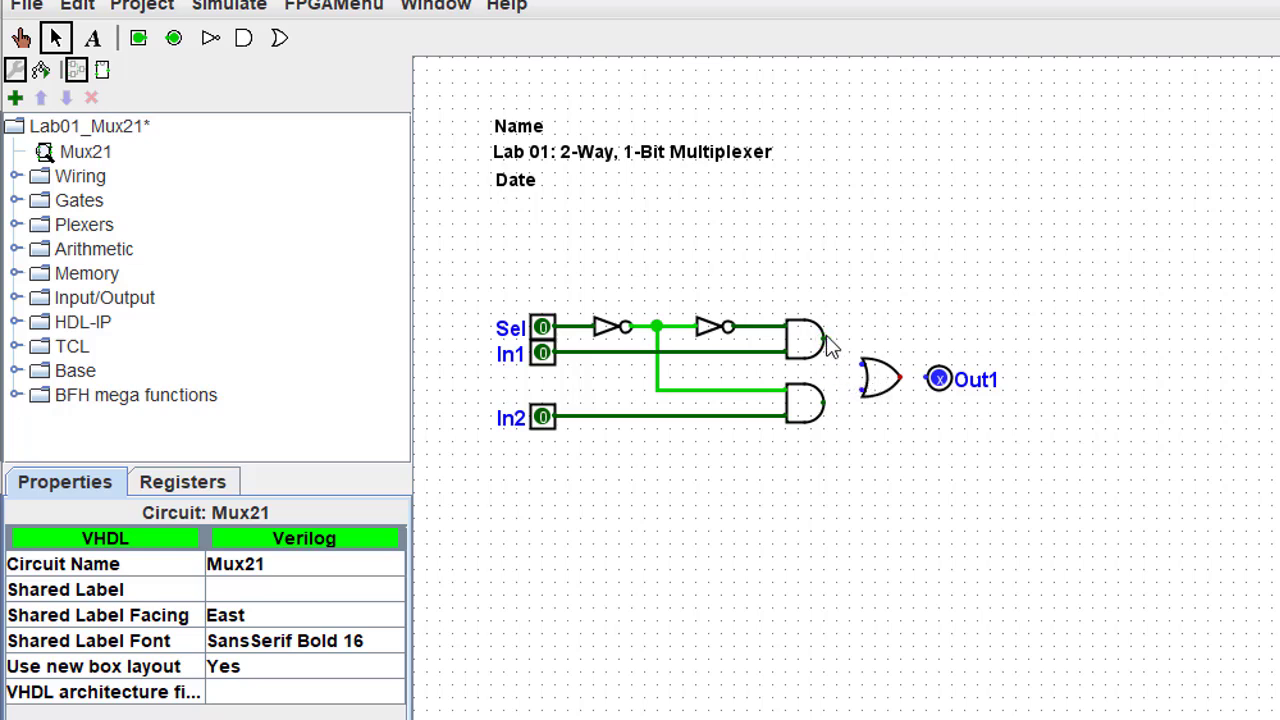
- Wire the upper and lower AND outputs into the OR gate, and the OR output to Out1
{"action": "left_click_drag", "start_coordinate": [826, 340], "coordinate": [839, 366]}
{"action": "left_click_drag", "start_coordinate": [849, 364], "coordinate": [863, 364]}
{"action": "left_click_drag", "start_coordinate": [827, 403], "coordinate": [862, 396]}
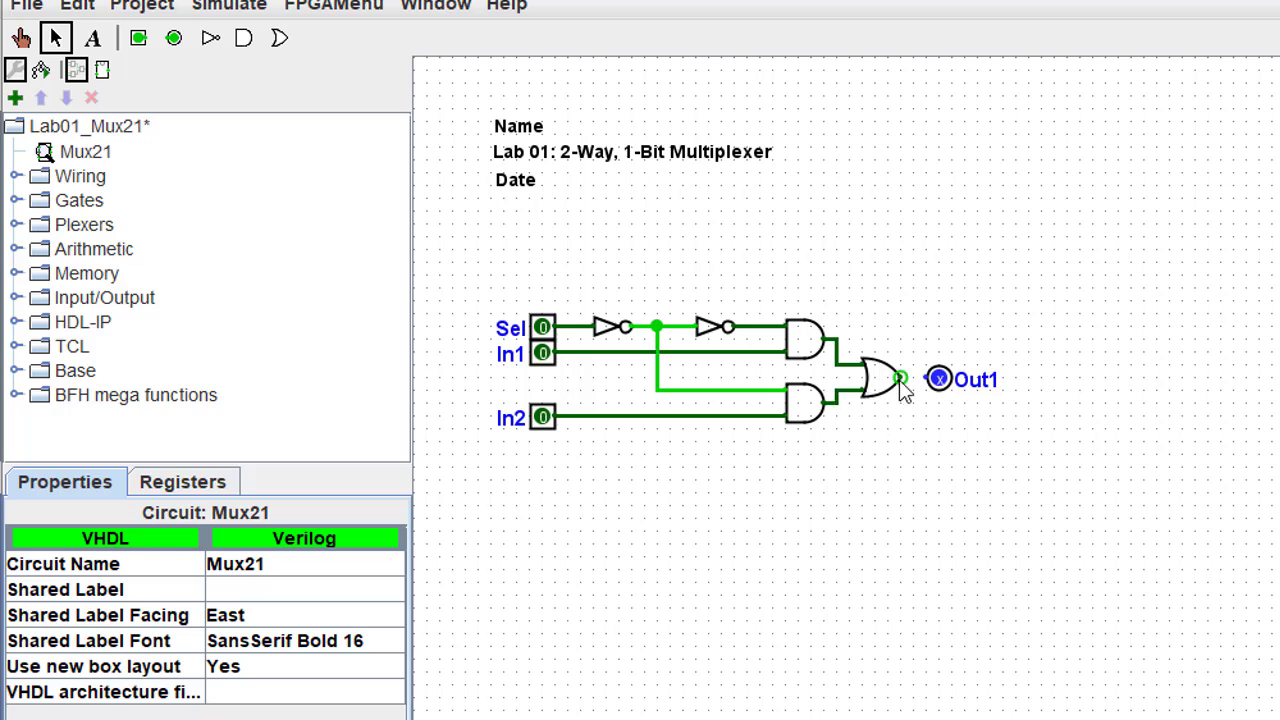
{"action": "left_click_drag", "start_coordinate": [901, 380], "coordinate": [930, 379]}
- With the Poke tool, toggle In1 between 1 and 0 while Sel stays 0
{"action": "left_click", "coordinate": [22, 38]}
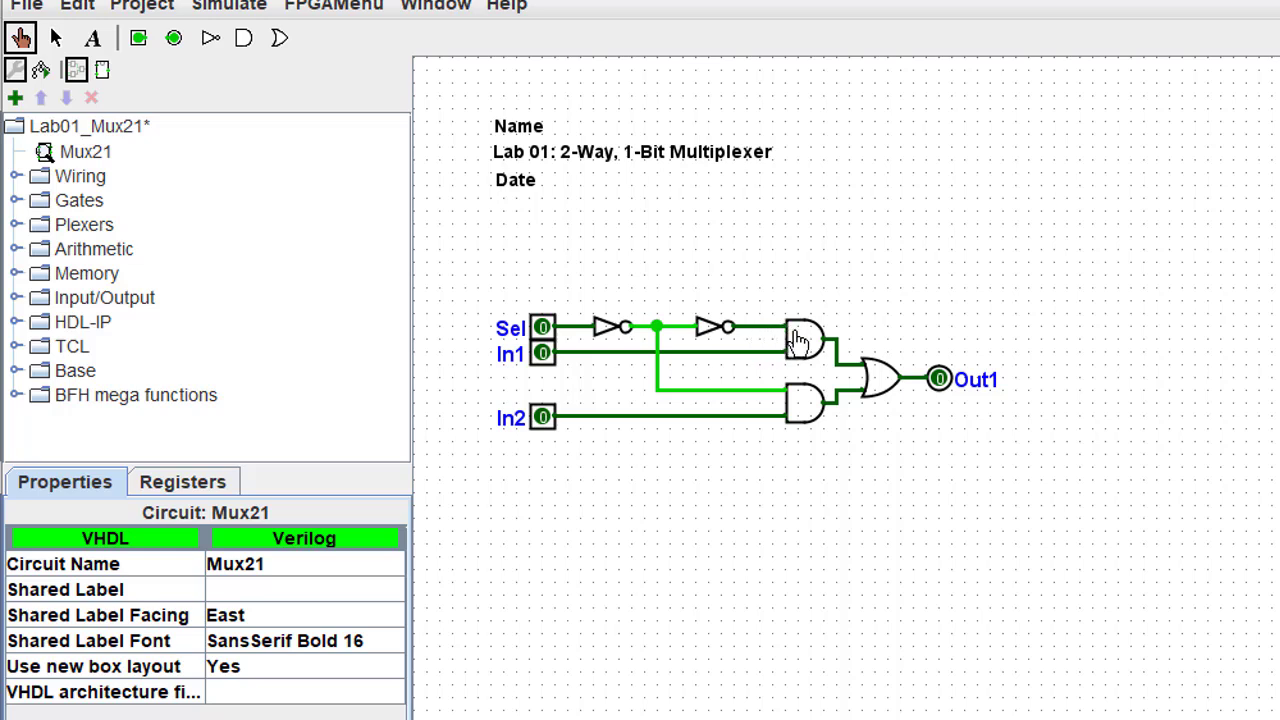
{"action": "left_click", "coordinate": [541, 356]}
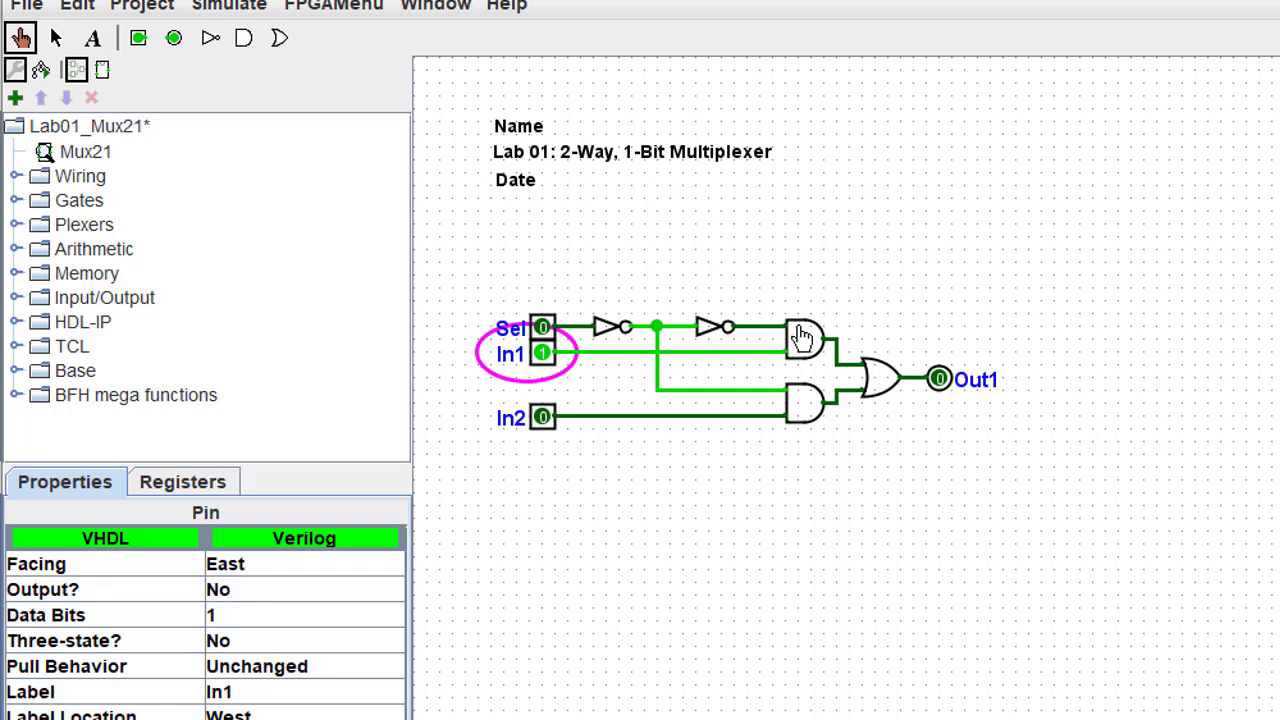
{"action": "left_click", "coordinate": [541, 355]}
{"action": "left_click", "coordinate": [541, 355]}
{"action": "left_click", "coordinate": [541, 355]}
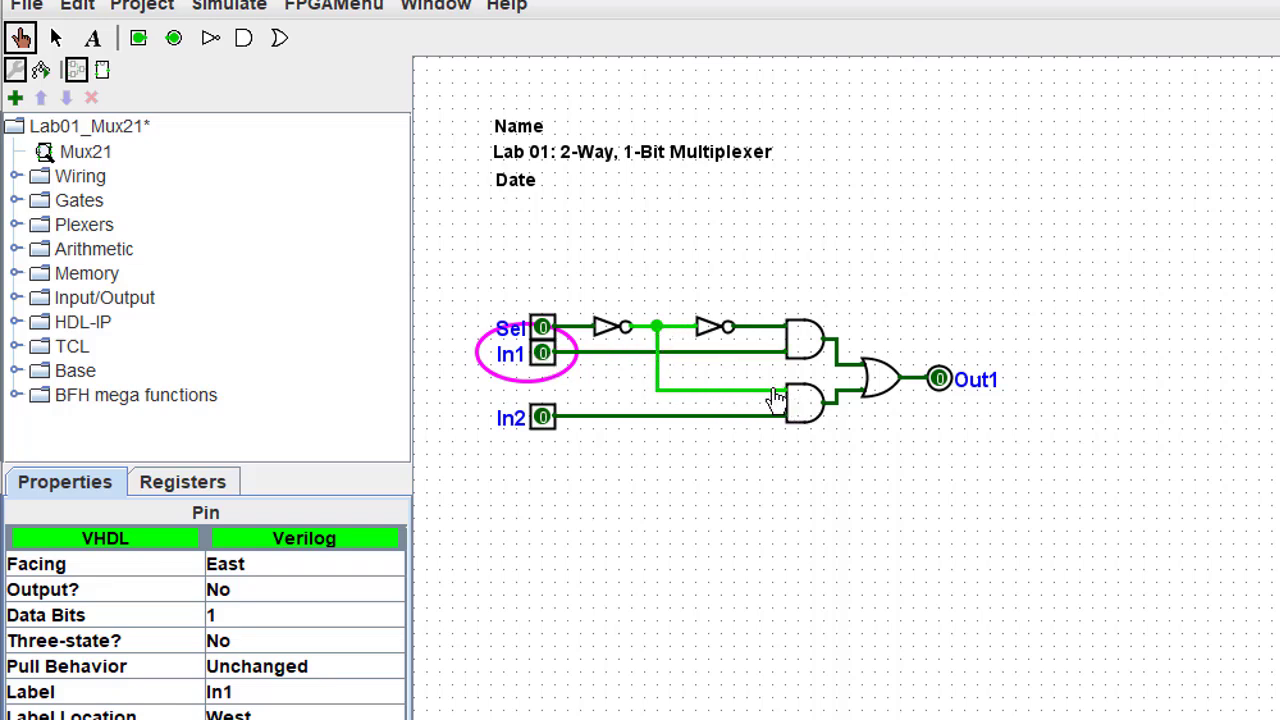
- Toggle In2 on and off with Out1 following it, then flip In1 back to 0
{"action": "left_click", "coordinate": [544, 424]}
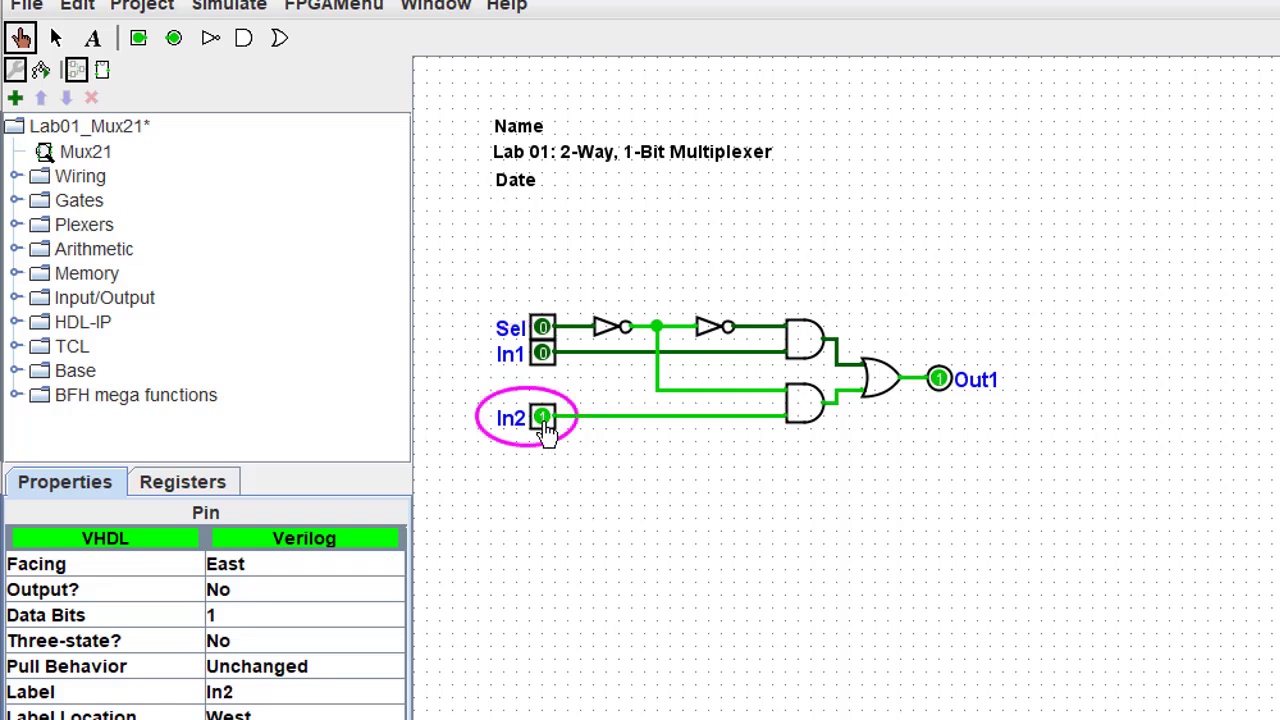
{"action": "left_click", "coordinate": [544, 424]}
{"action": "left_click", "coordinate": [544, 424]}
{"action": "left_click", "coordinate": [544, 424]}
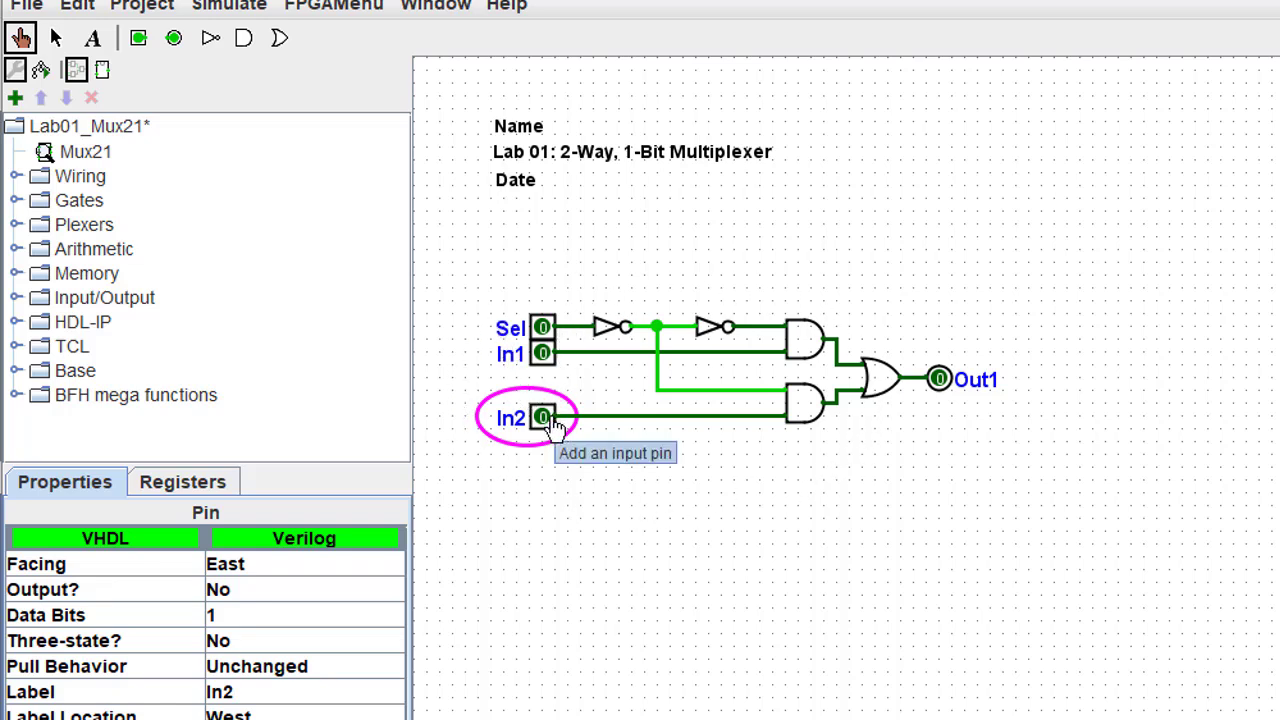
{"action": "left_click", "coordinate": [542, 354]}
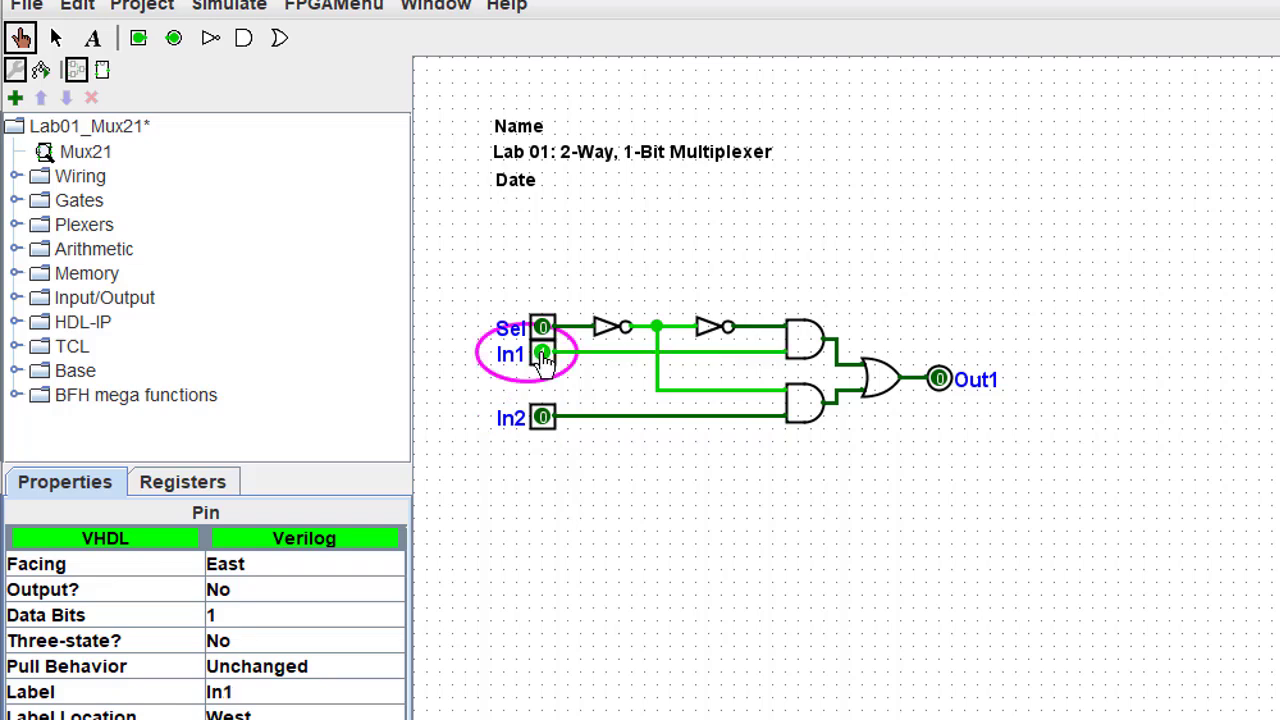
{"action": "left_click", "coordinate": [542, 355]}
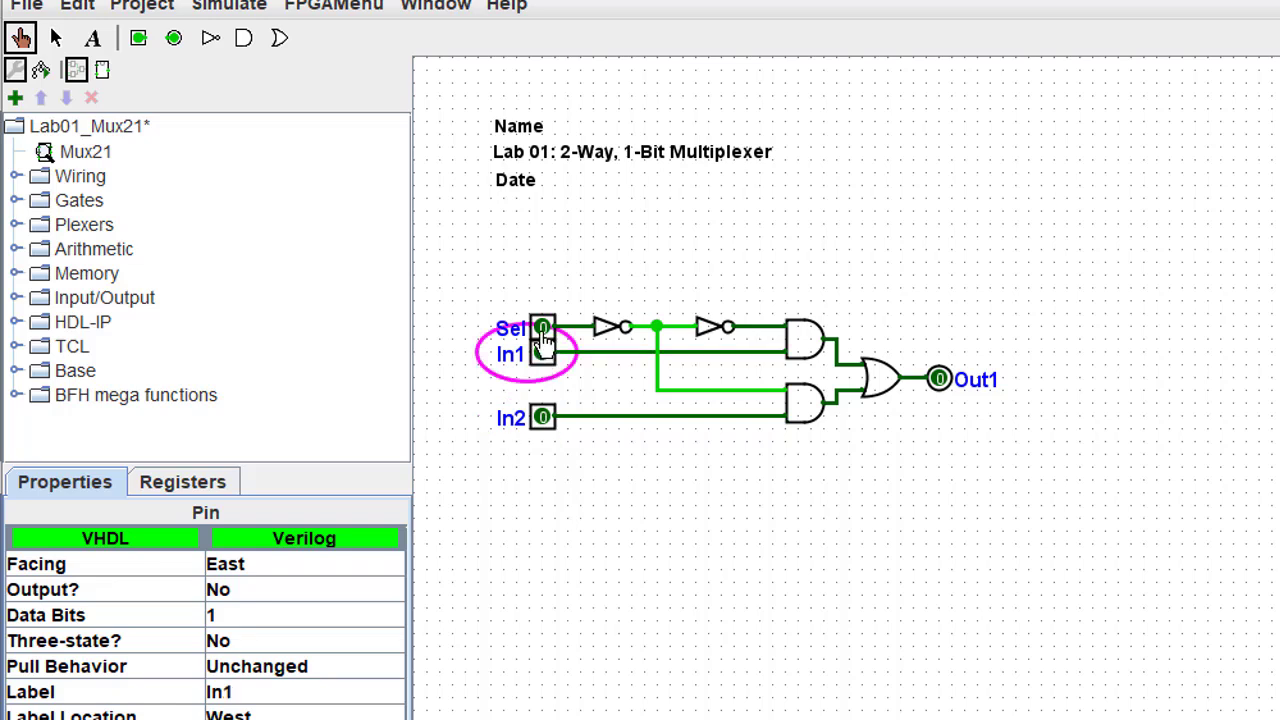
- With Sel at 1, toggle In2 on and off back to 0, then set In1 high so Out1 reads 1
{"action": "left_click", "coordinate": [542, 327]}
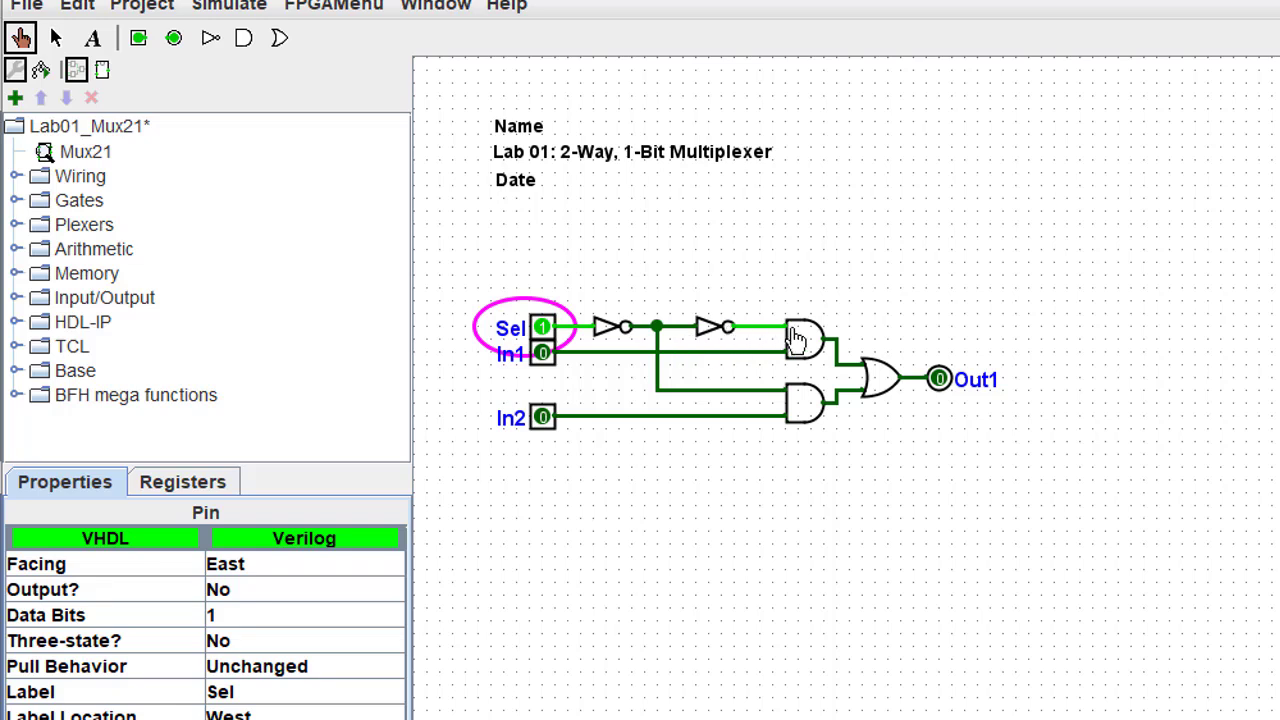
{"action": "left_click", "coordinate": [542, 418]}
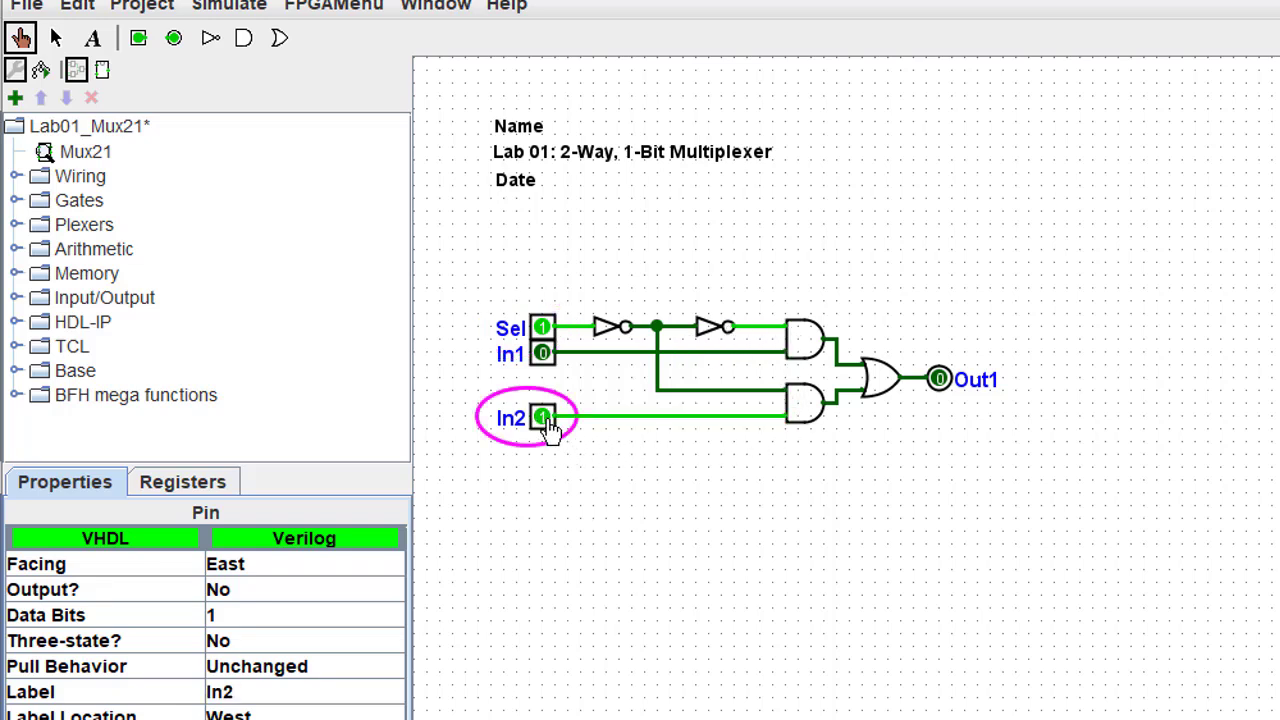
{"action": "left_click", "coordinate": [545, 420]}
{"action": "left_click", "coordinate": [545, 420]}
{"action": "left_click", "coordinate": [545, 420]}
{"action": "left_click", "coordinate": [540, 360]}
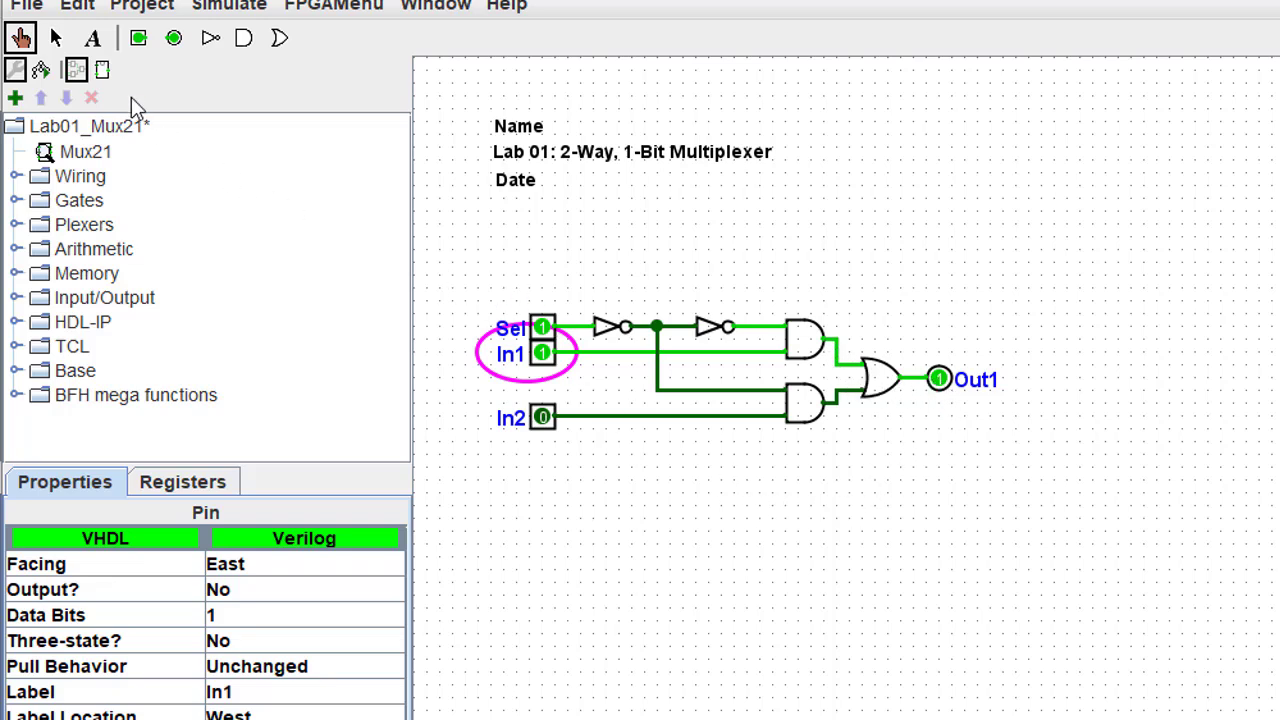
{"action": "left_click", "coordinate": [55, 37]}
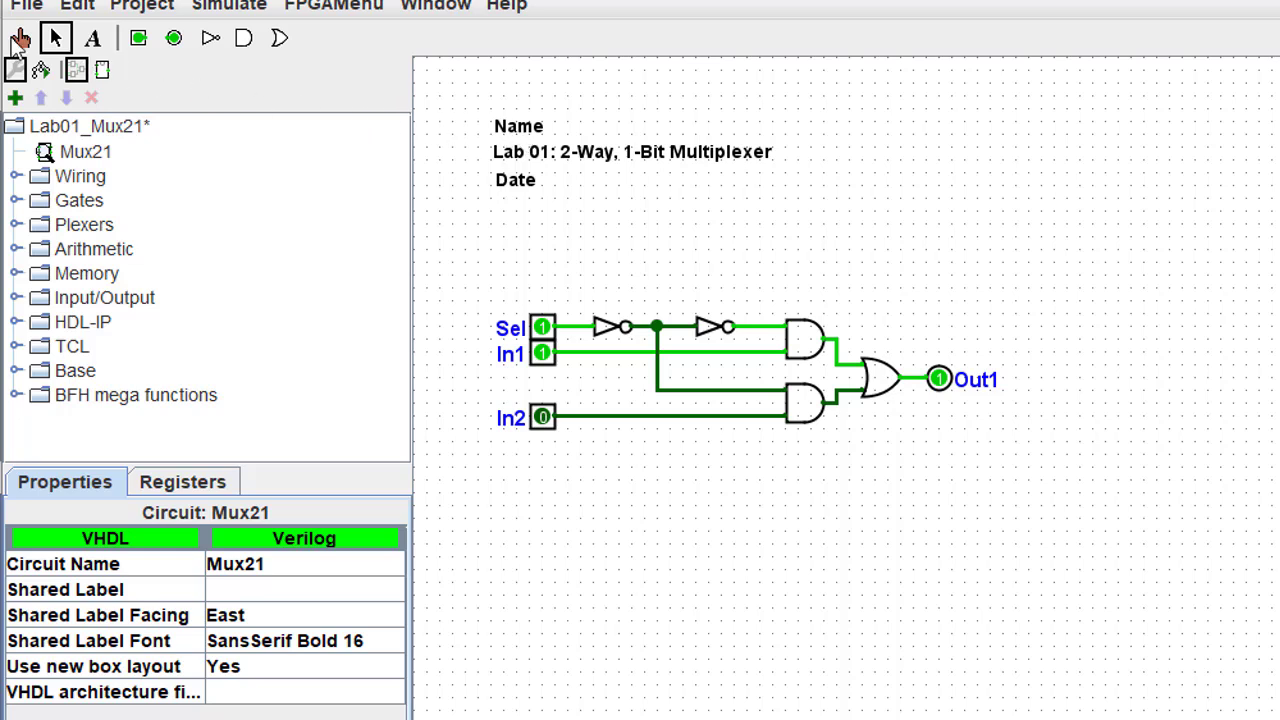
- Change the Name label's text to show the student's name
{"action": "left_click", "coordinate": [518, 130]}
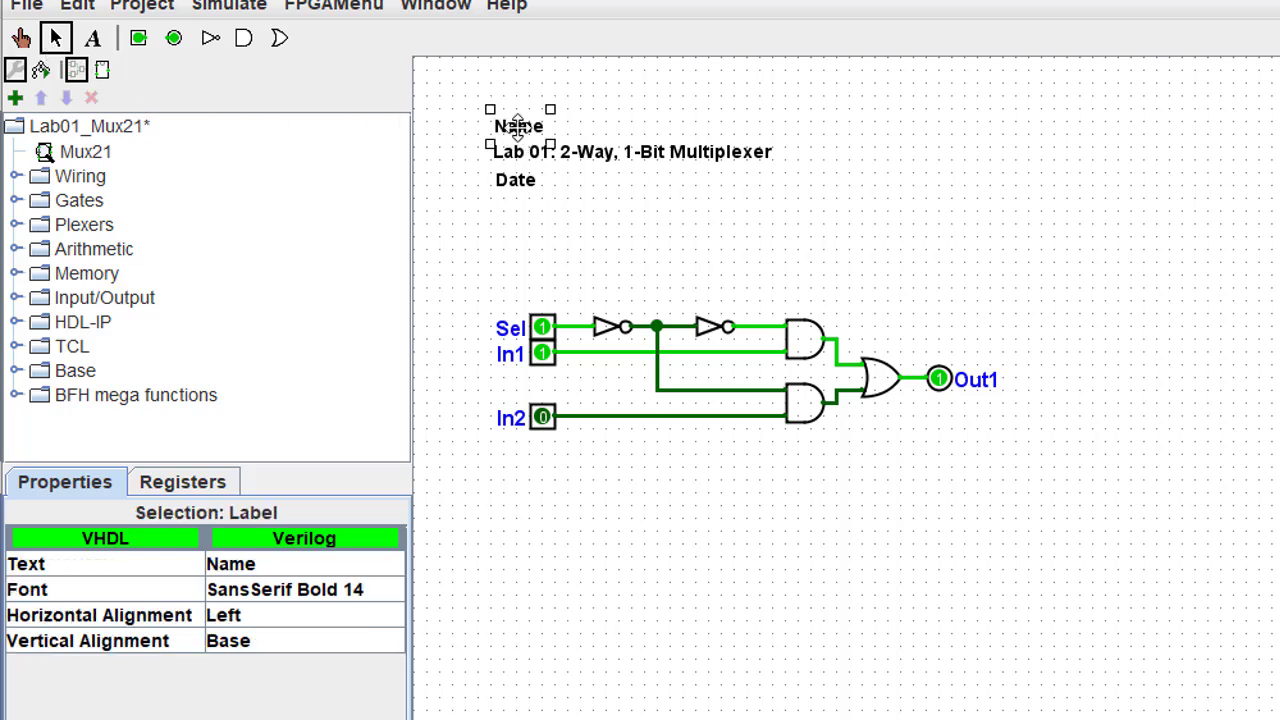
{"action": "left_click", "coordinate": [295, 566]}
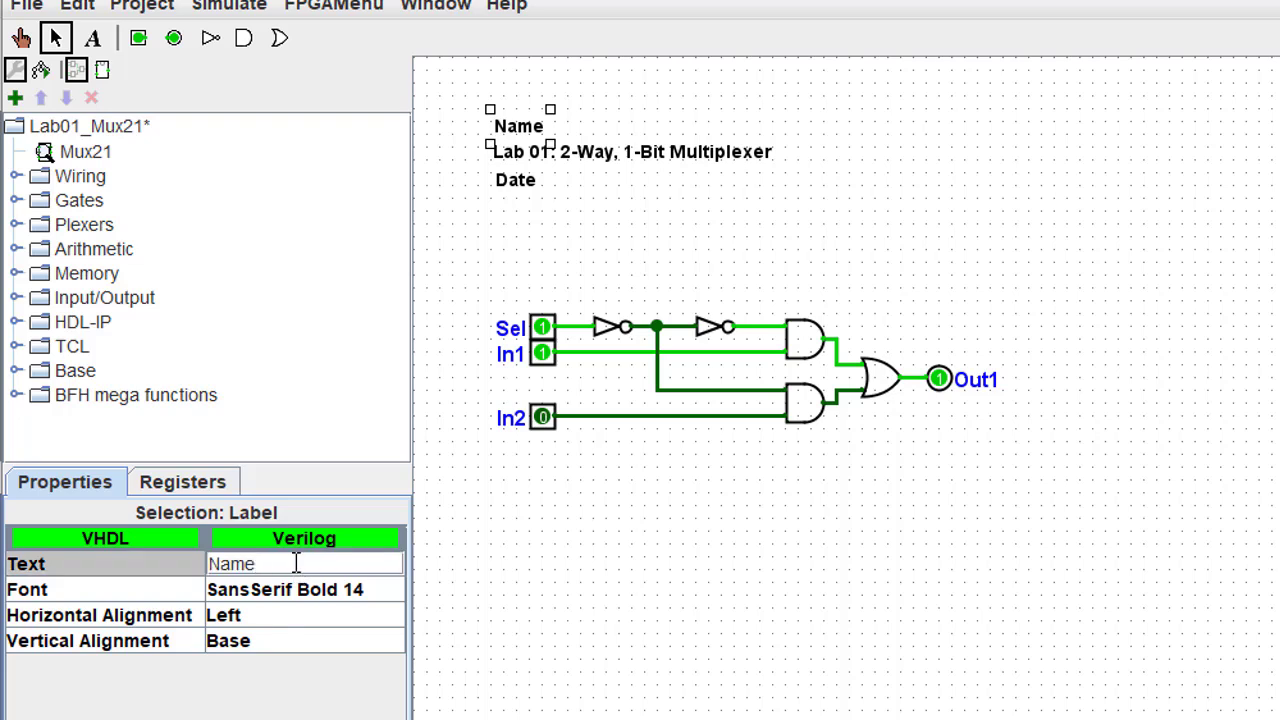
{"action": "key", "text": "Return"}
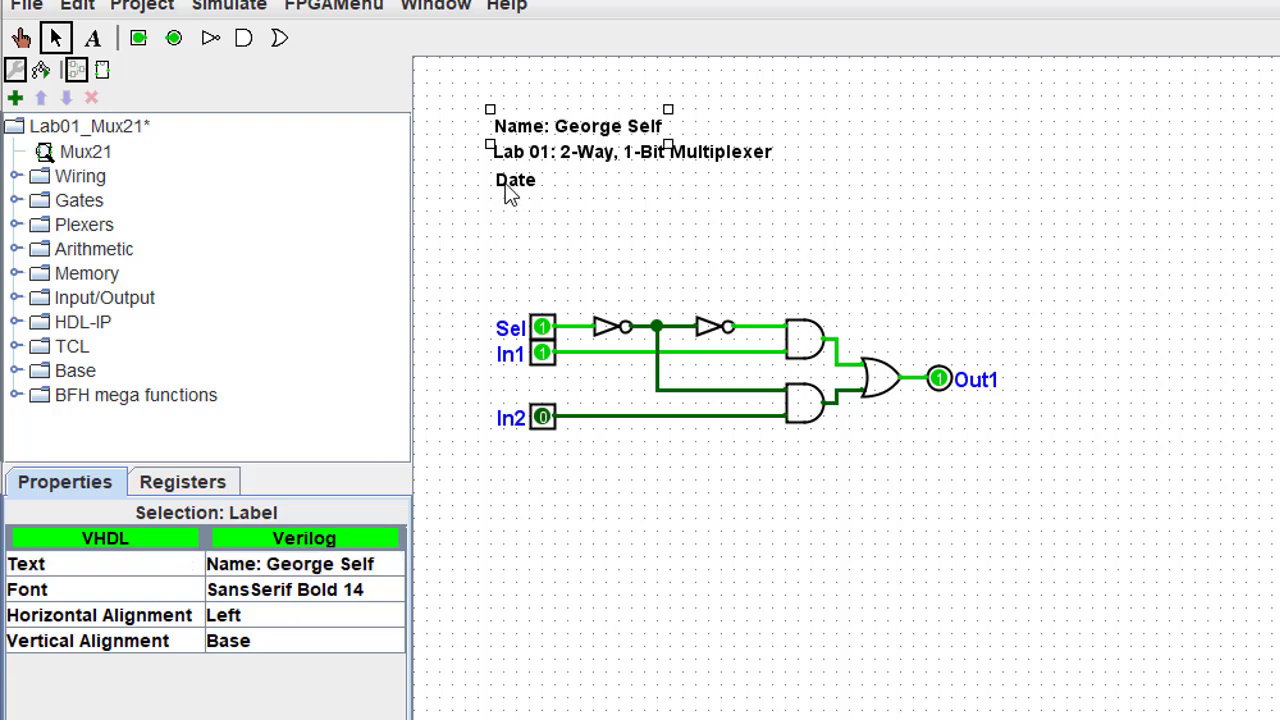
- Set the Date label's text to 'Date: July 7, 2019'
{"action": "left_click", "coordinate": [507, 187]}
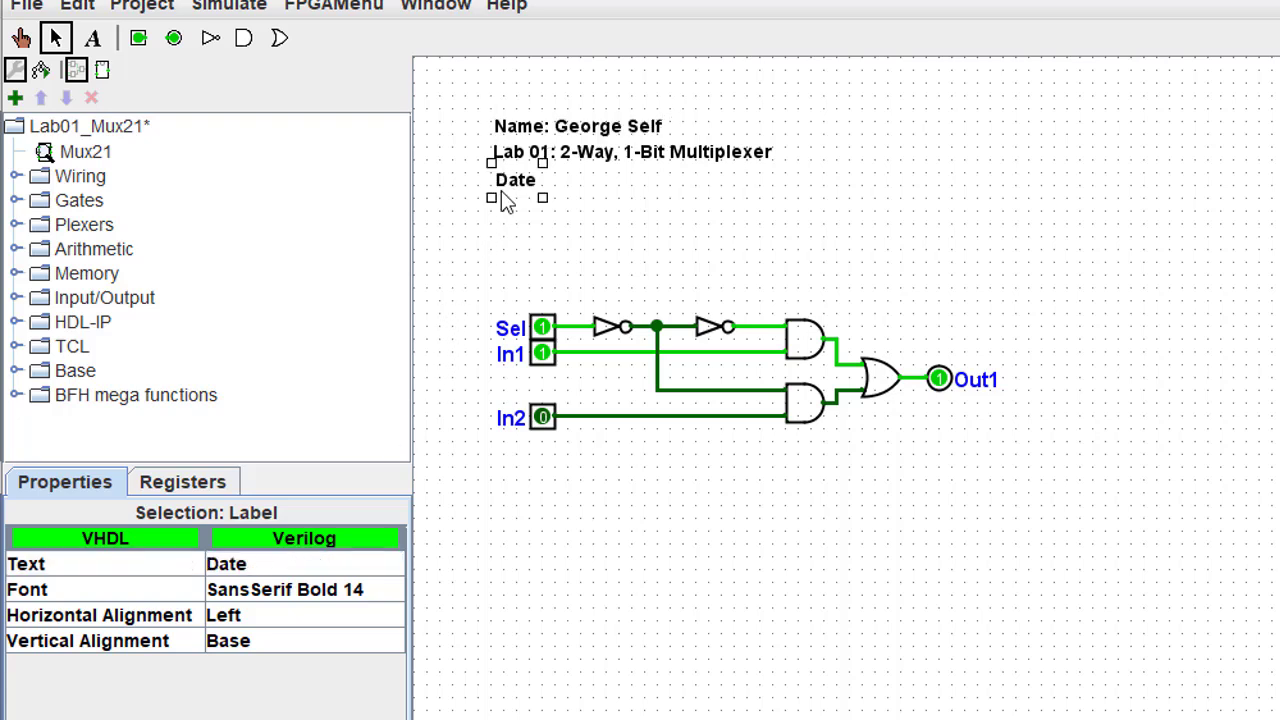
{"action": "left_click", "coordinate": [281, 563]}
{"action": "type", "text": ":"}
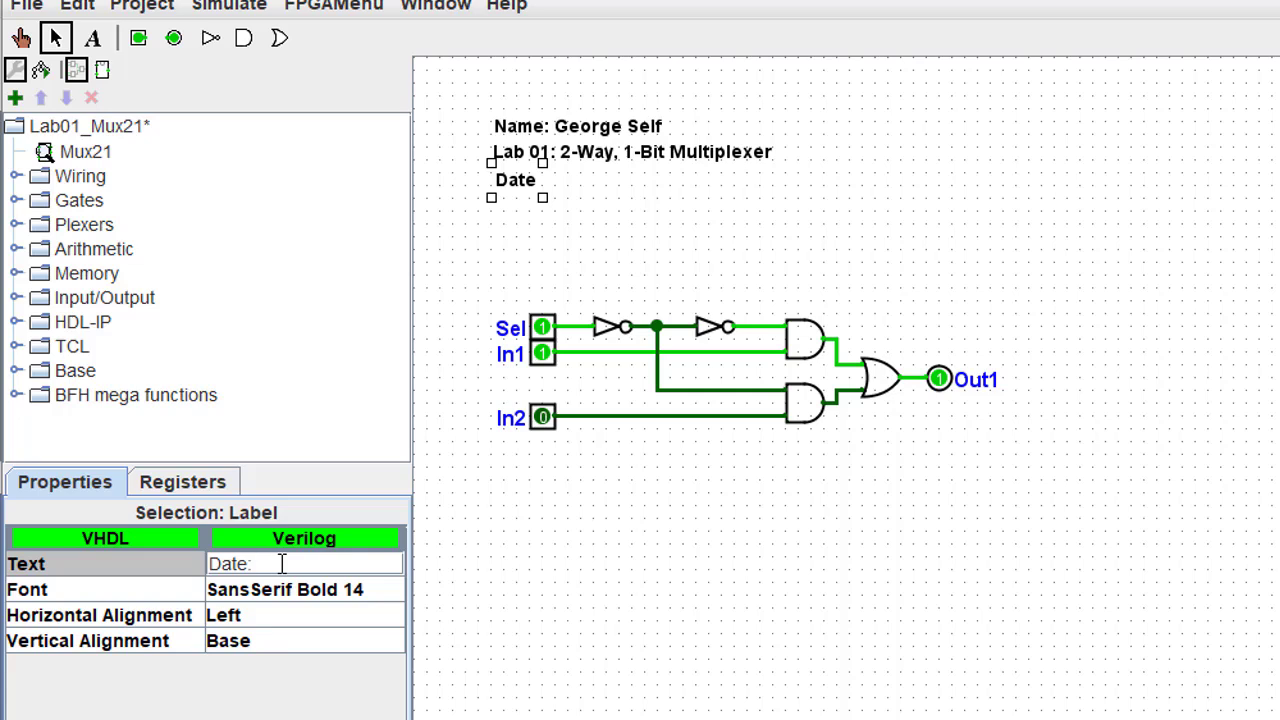
{"action": "type", "text": " July 7, 2019"}
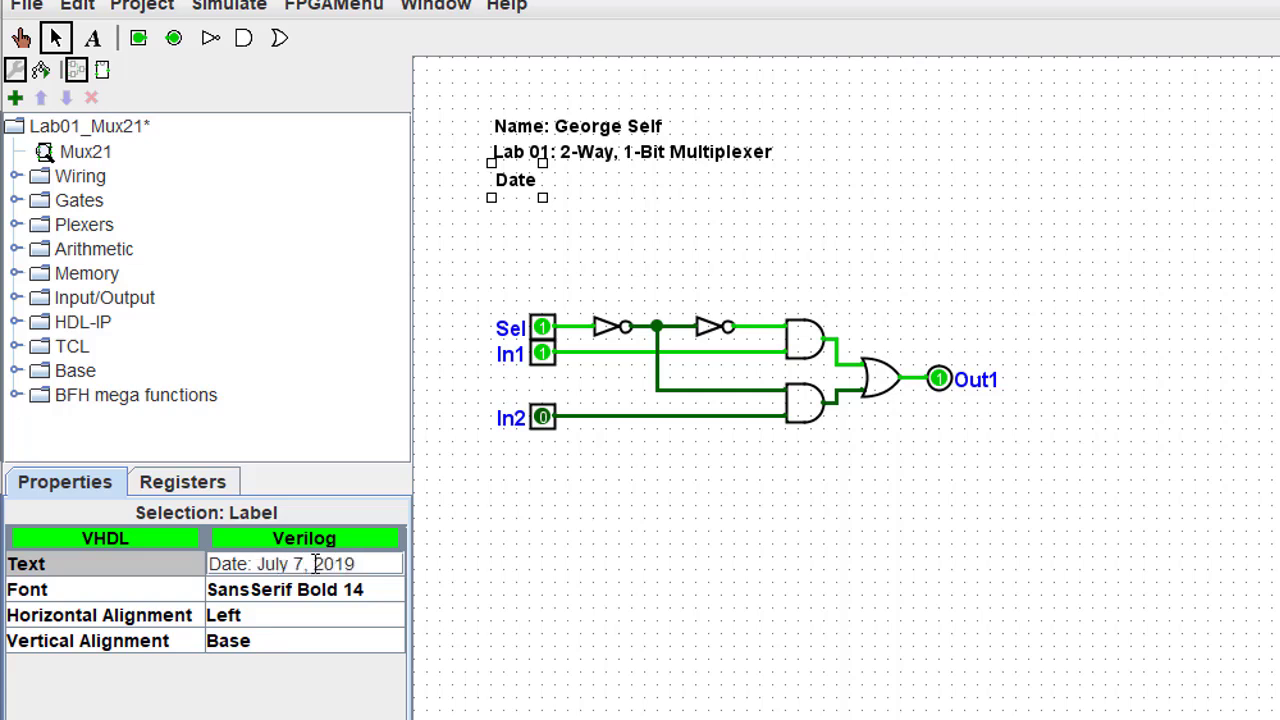
{"action": "key", "text": "Return"}
{"action": "left_click", "coordinate": [446, 550]}
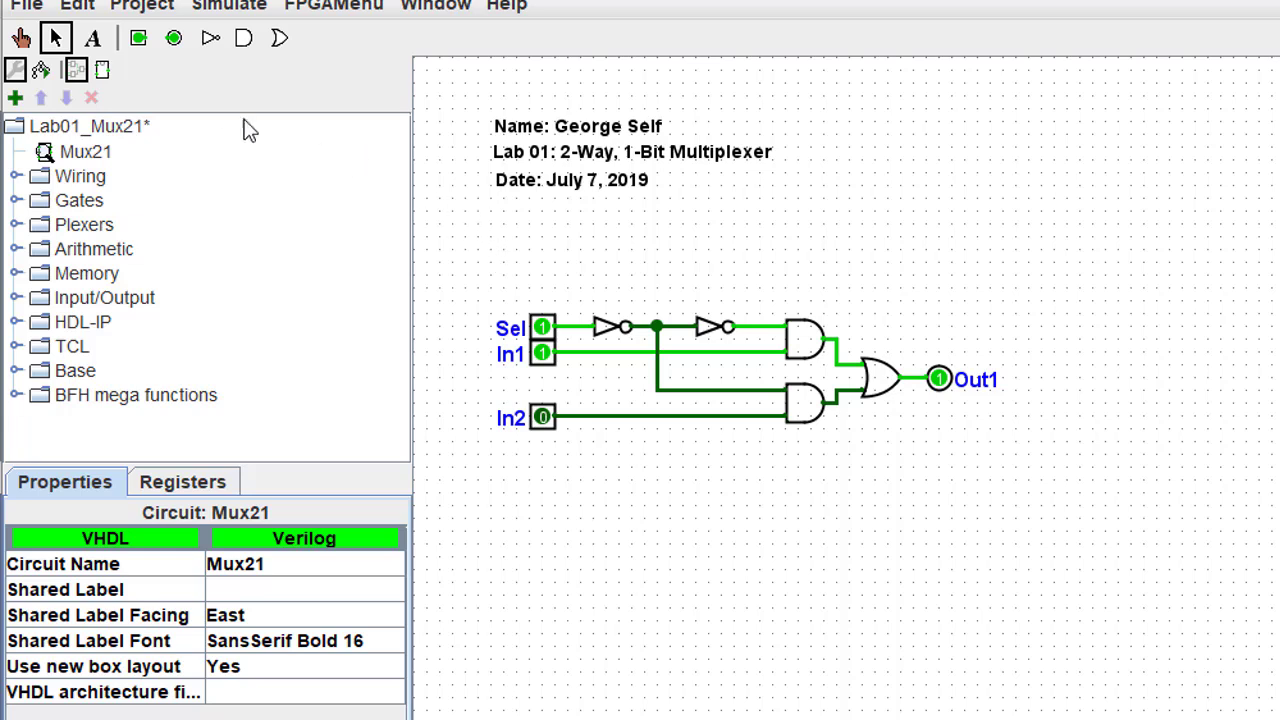
{"action": "left_click", "coordinate": [93, 40]}
{"action": "left_click", "coordinate": [605, 497]}
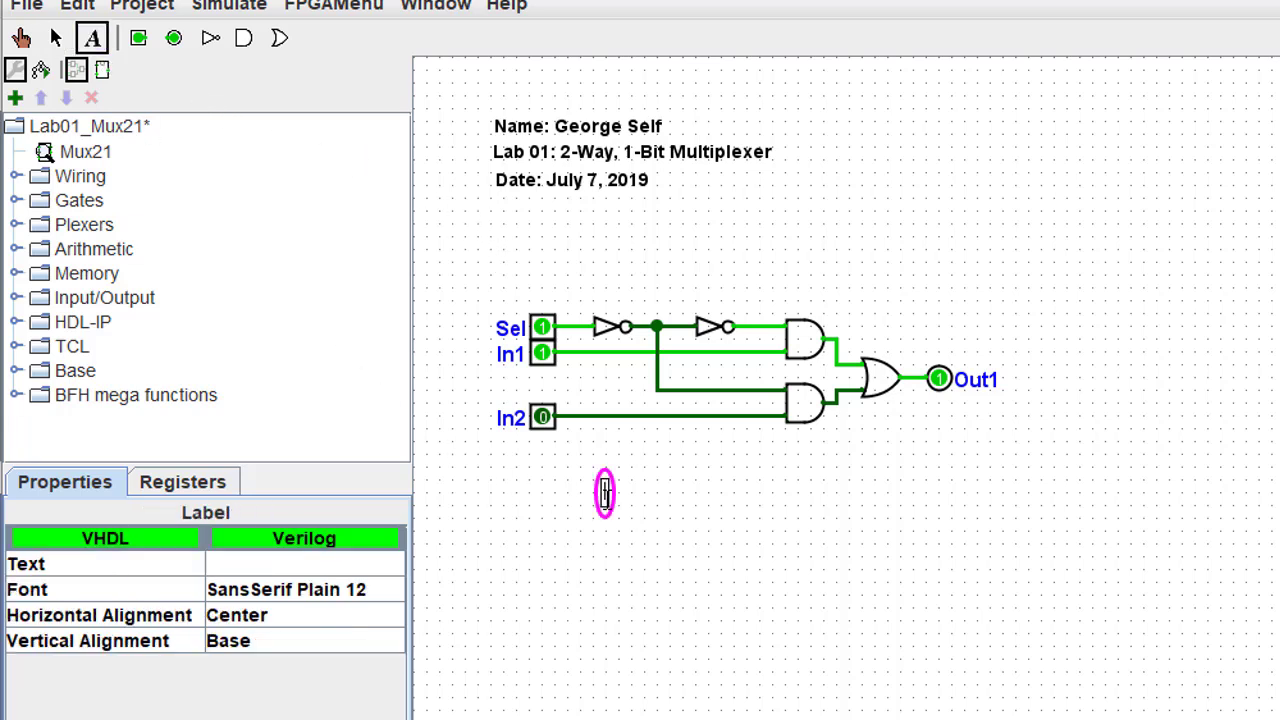
{"action": "type", "text": "asdfasf"}
{"action": "left_click", "coordinate": [644, 541]}
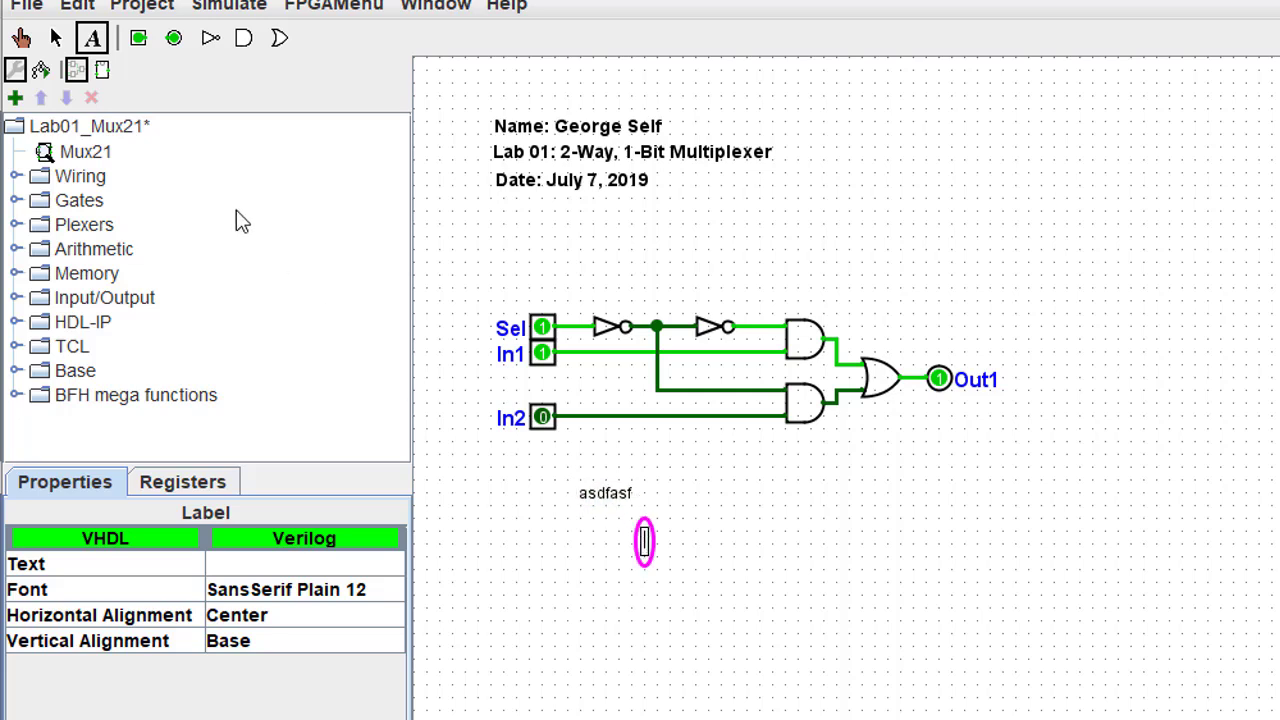
{"action": "left_click", "coordinate": [55, 37]}
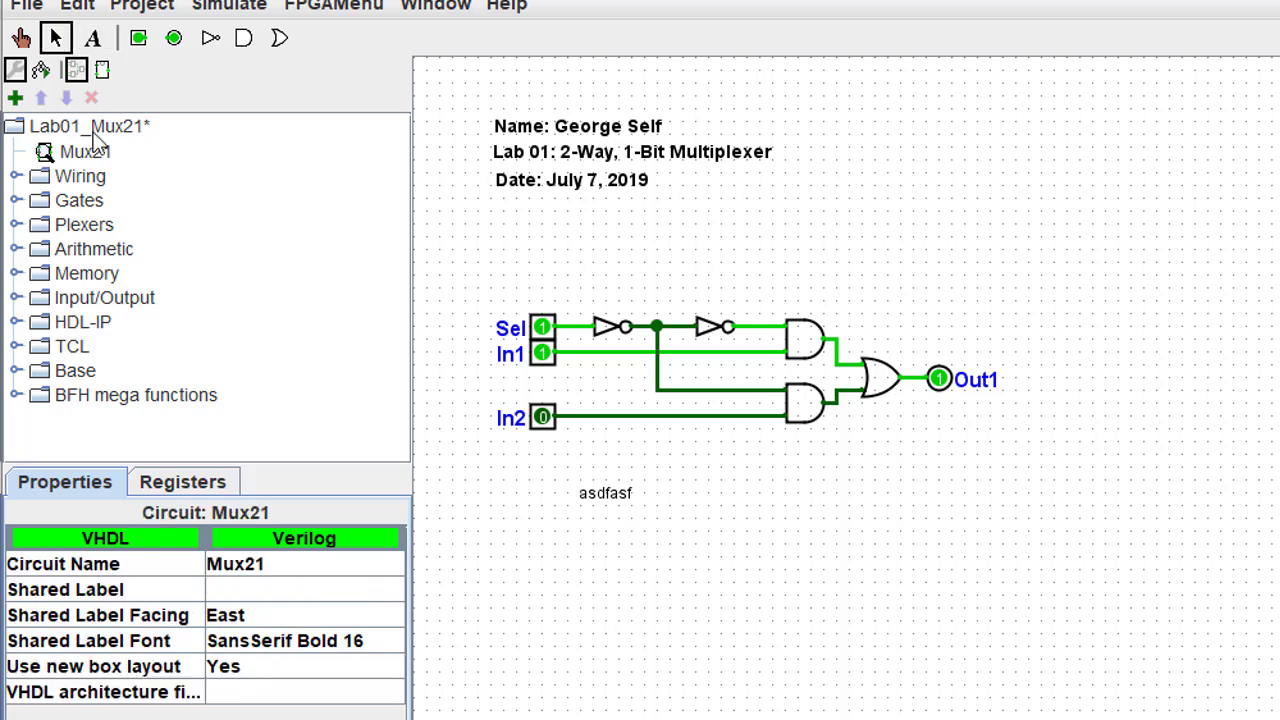
{"action": "left_click", "coordinate": [598, 497]}
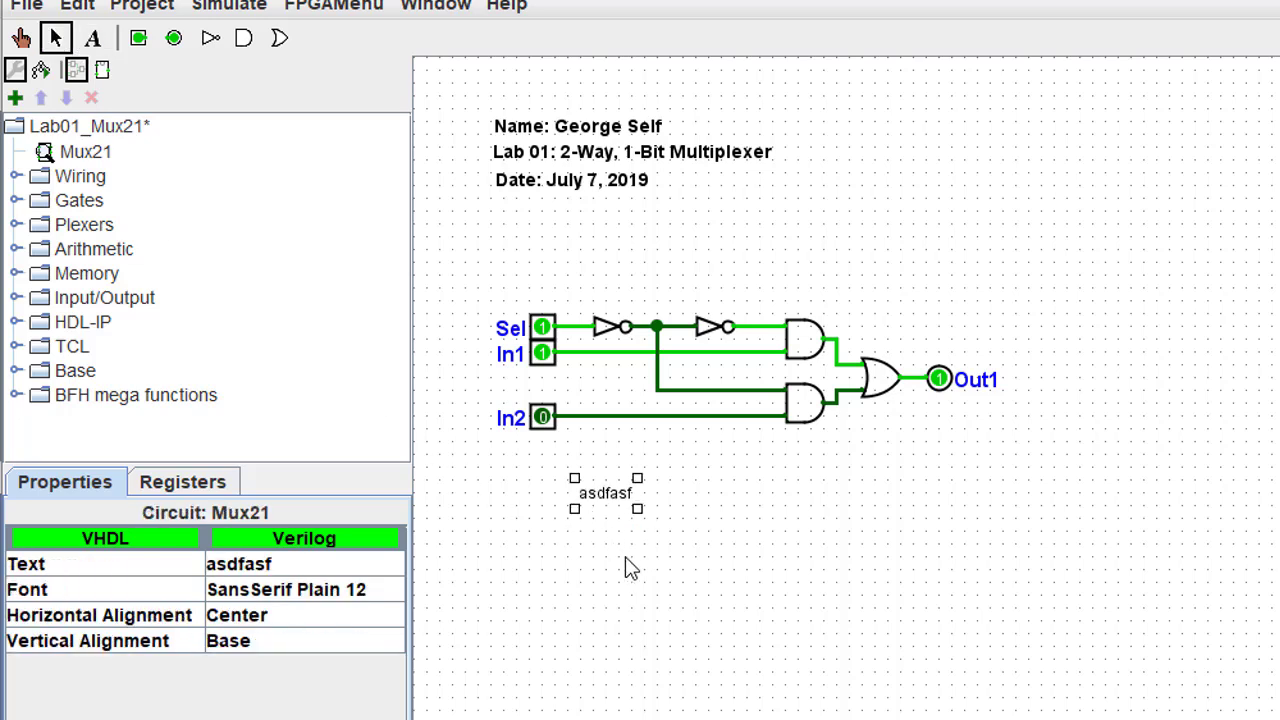
{"action": "key", "text": "Delete"}
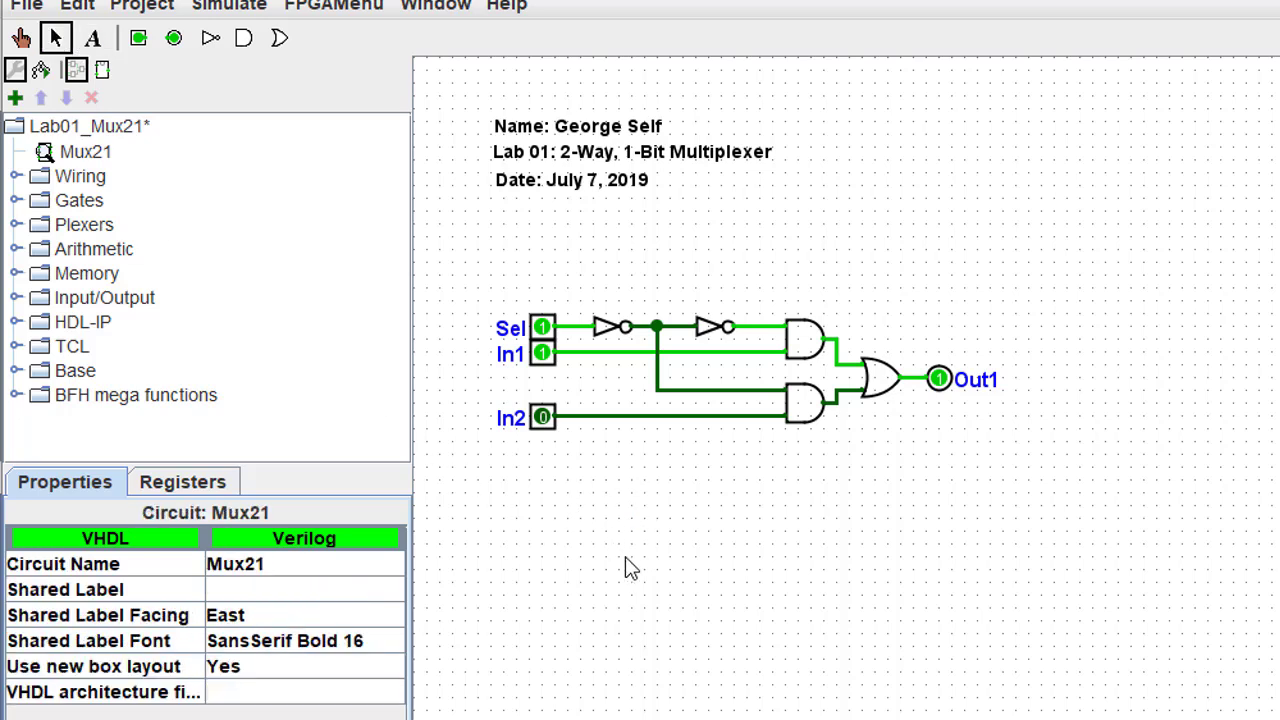